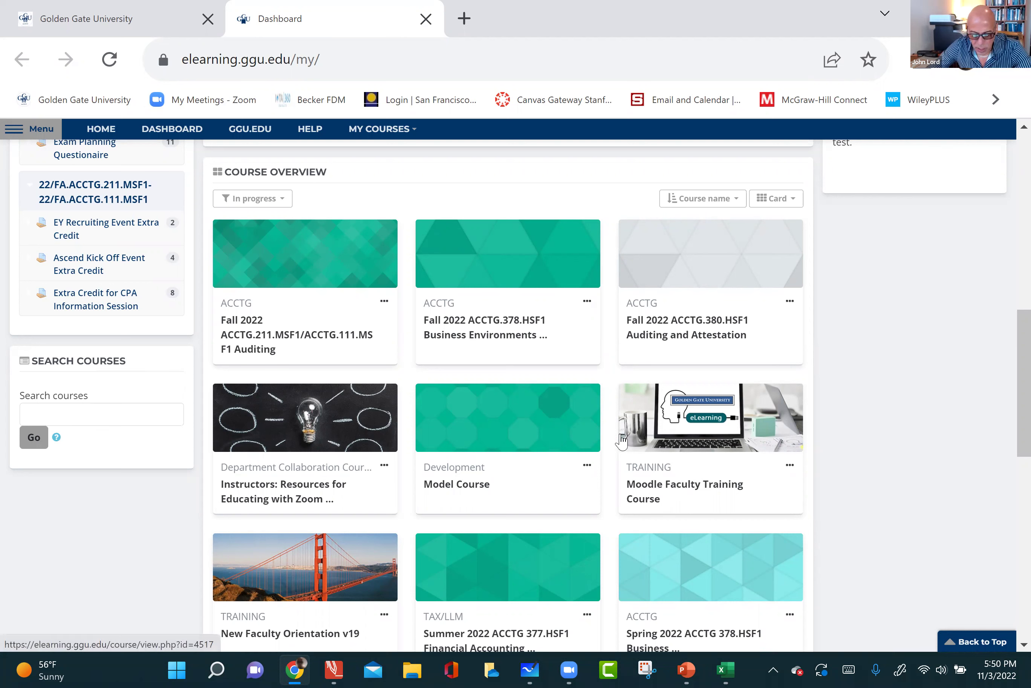
- Open the Fall 2022 ACCTG.380.HSF1 Auditing and Attestation course and turn editing on
{"action": "left_click", "coordinate": [669, 324]}
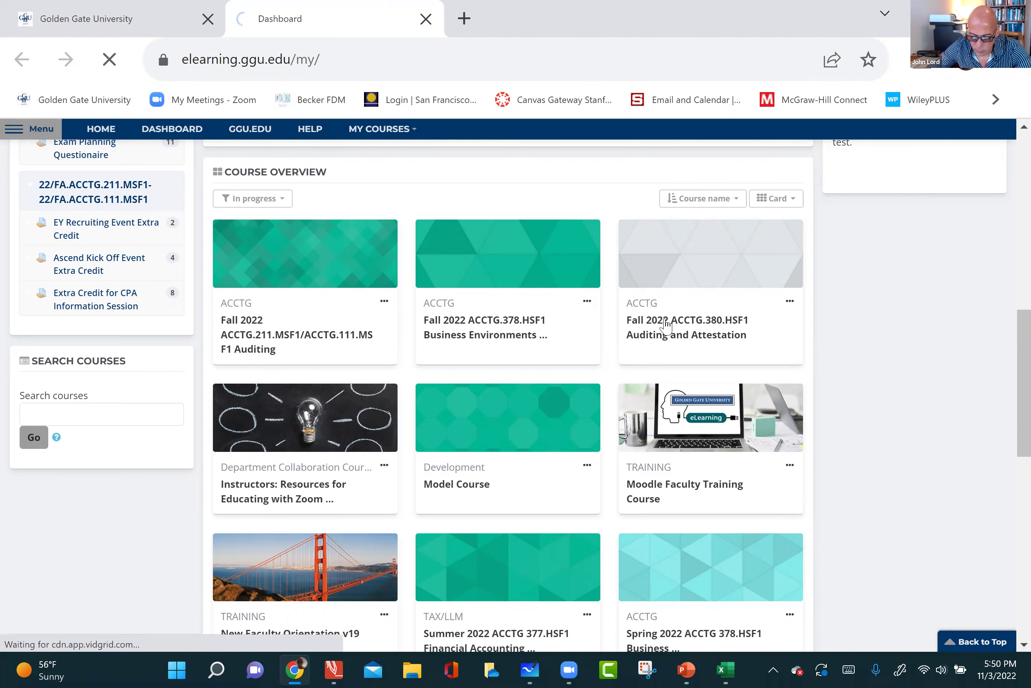
{"action": "scroll", "coordinate": [663, 324], "scroll_direction": "down", "scroll_amount": 5}
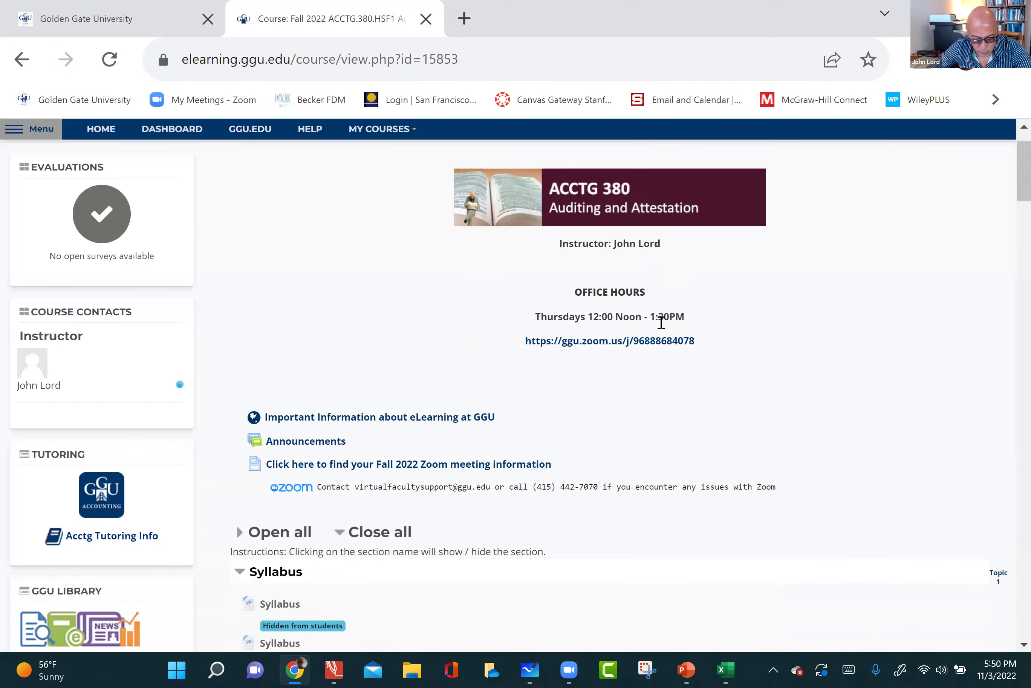
{"action": "scroll", "coordinate": [662, 323], "scroll_direction": "down", "scroll_amount": 6}
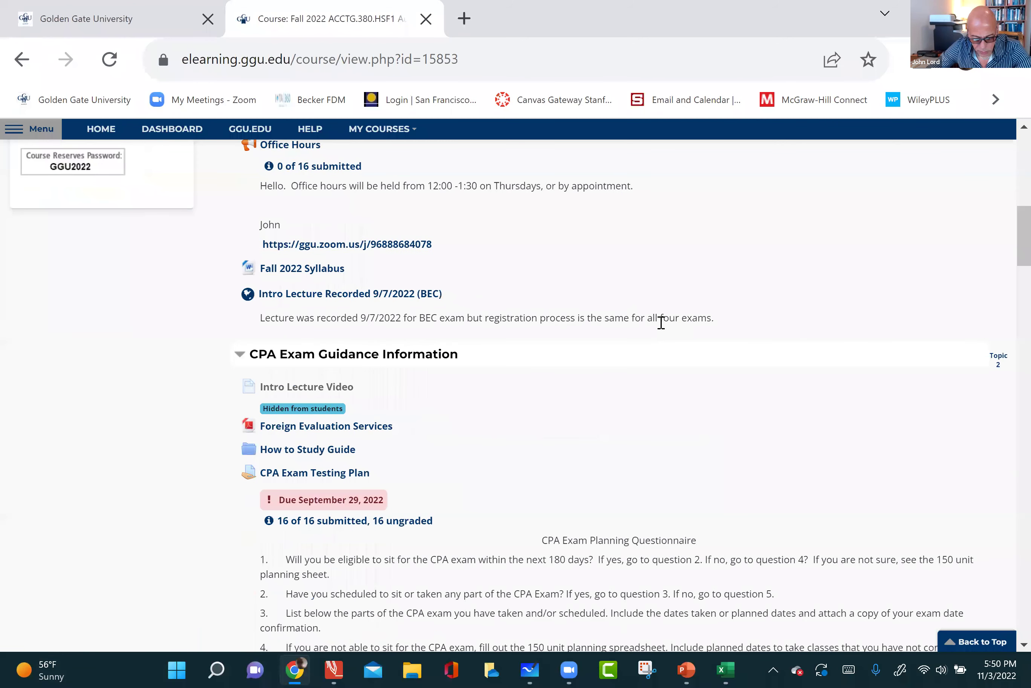
{"action": "scroll", "coordinate": [661, 323], "scroll_direction": "up", "scroll_amount": 10}
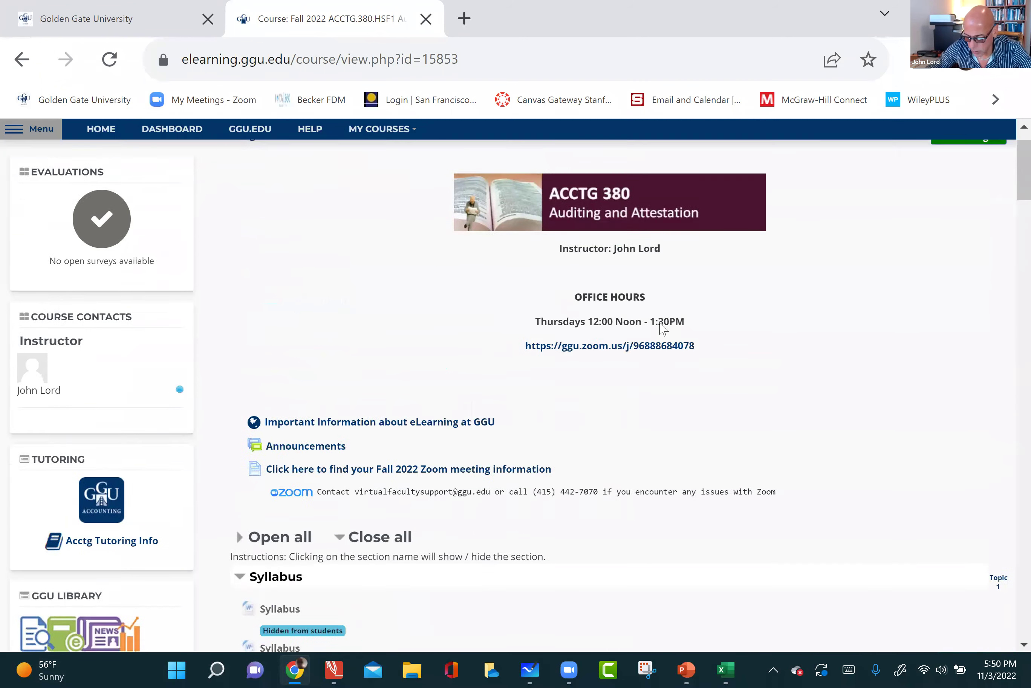
{"action": "left_click", "coordinate": [952, 196]}
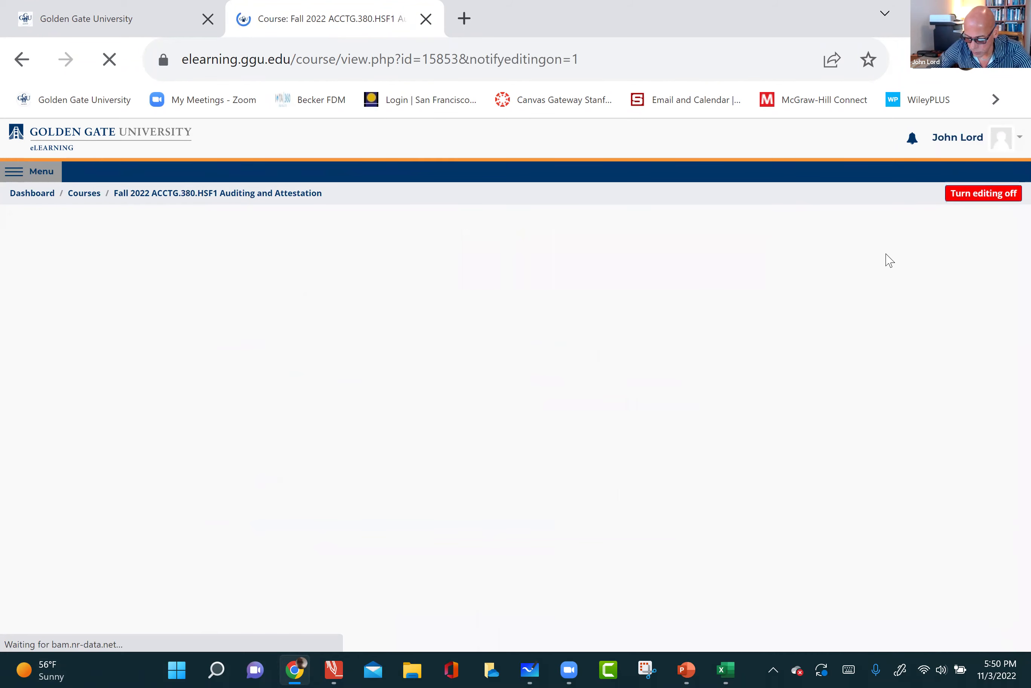
{"action": "scroll", "coordinate": [886, 263], "scroll_direction": "down", "scroll_amount": 12}
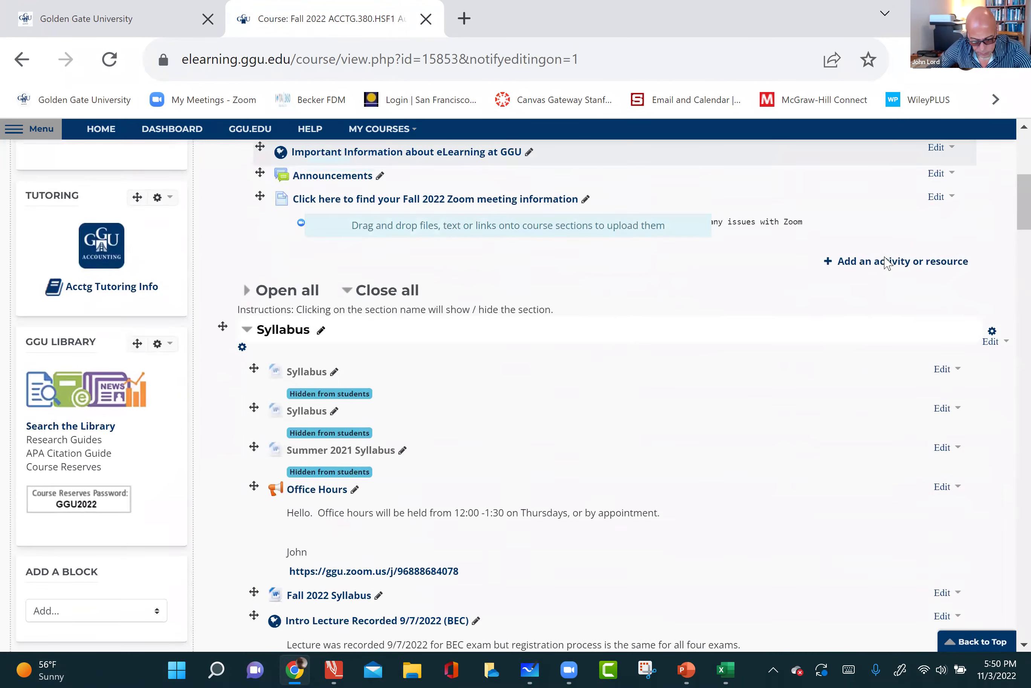
{"action": "scroll", "coordinate": [887, 263], "scroll_direction": "down", "scroll_amount": 11}
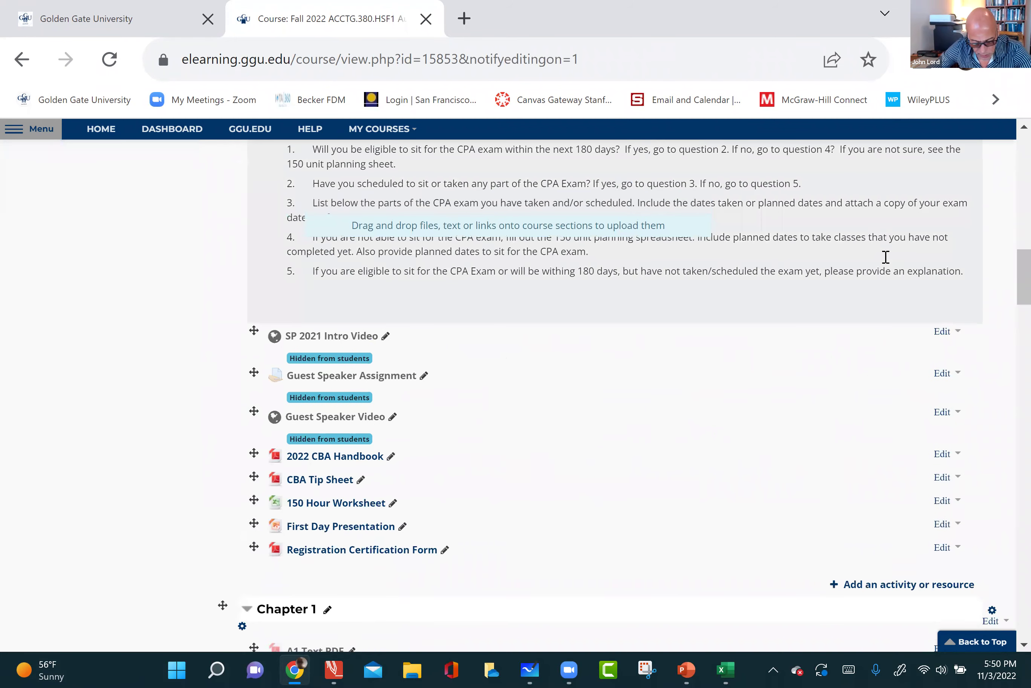
{"action": "scroll", "coordinate": [887, 262], "scroll_direction": "down", "scroll_amount": 15}
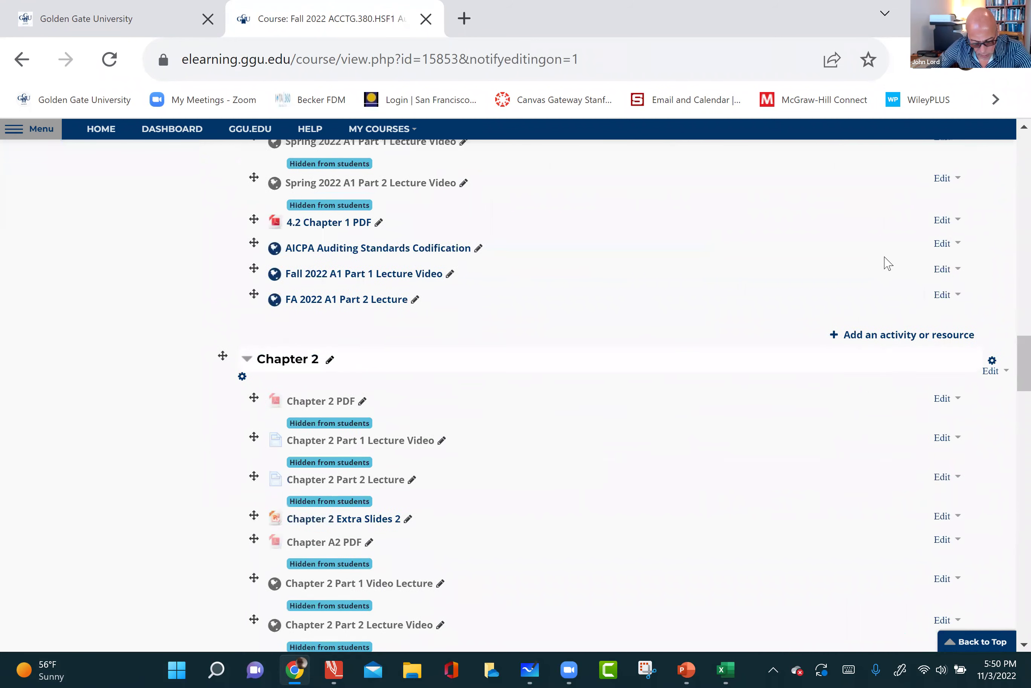
{"action": "scroll", "coordinate": [887, 262], "scroll_direction": "down", "scroll_amount": 8}
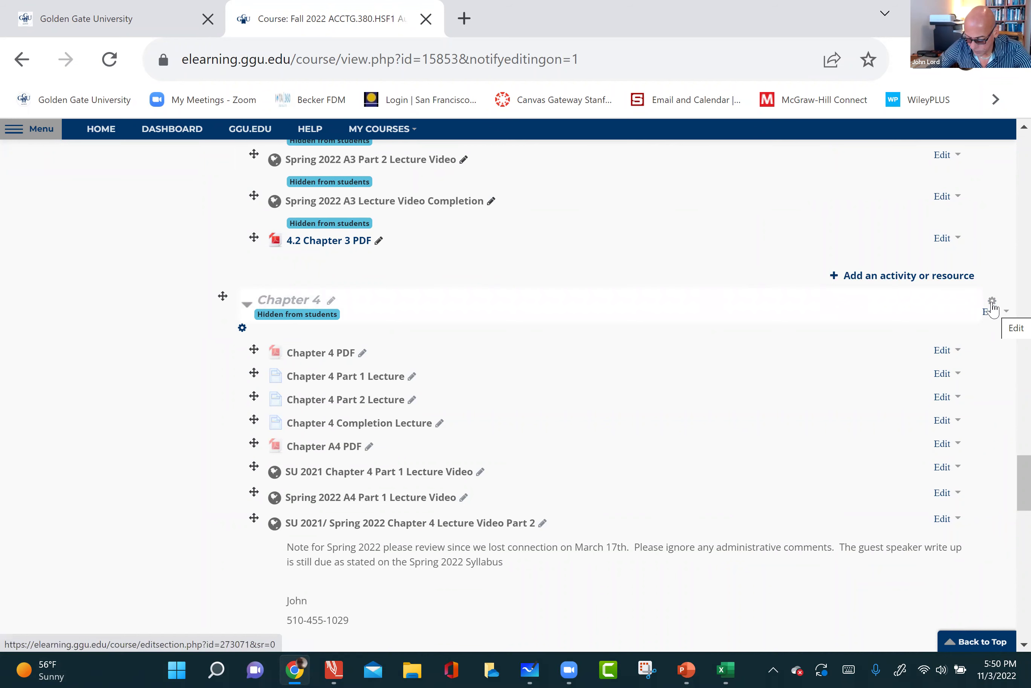
{"action": "left_click", "coordinate": [993, 308]}
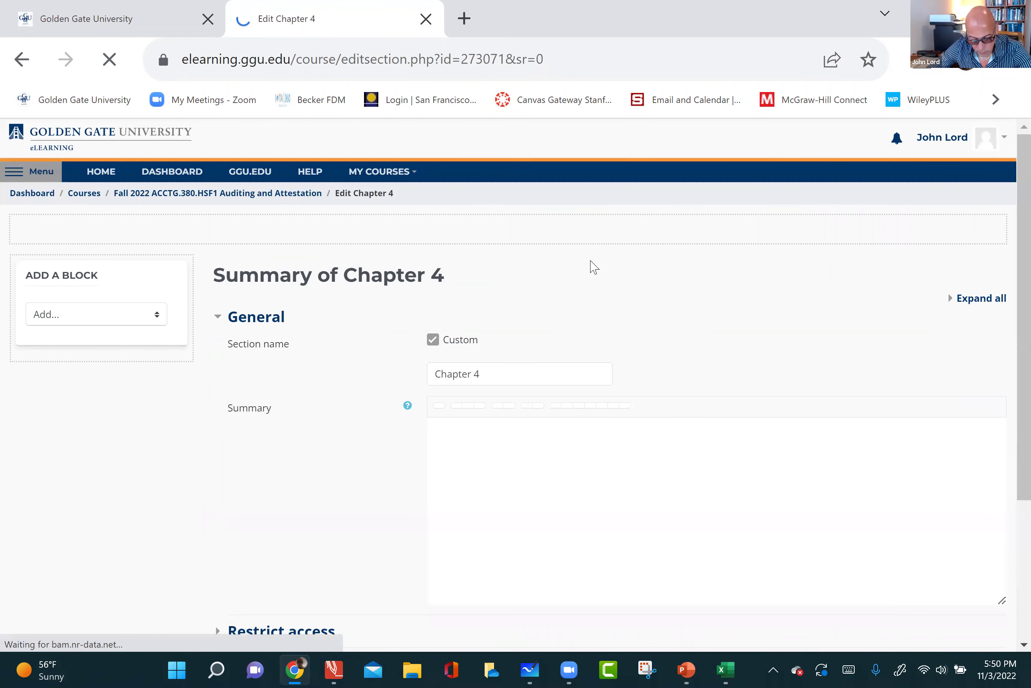
{"action": "left_click", "coordinate": [23, 60]}
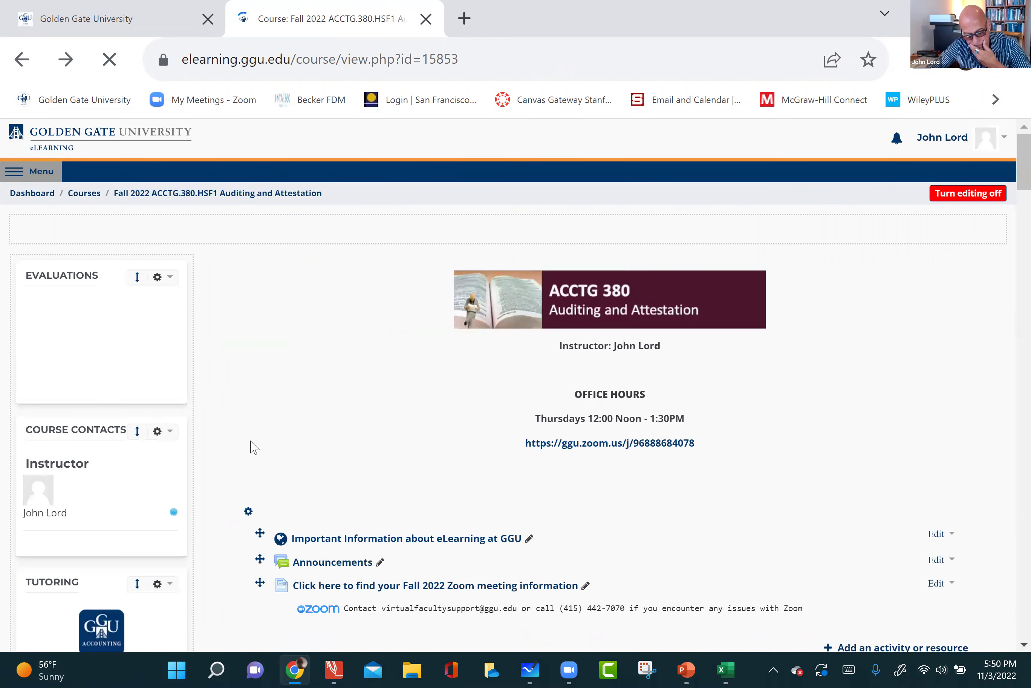
- Make the hidden Chapter 4 section of the course visible to students
{"action": "scroll", "coordinate": [419, 480], "scroll_direction": "down", "scroll_amount": 20}
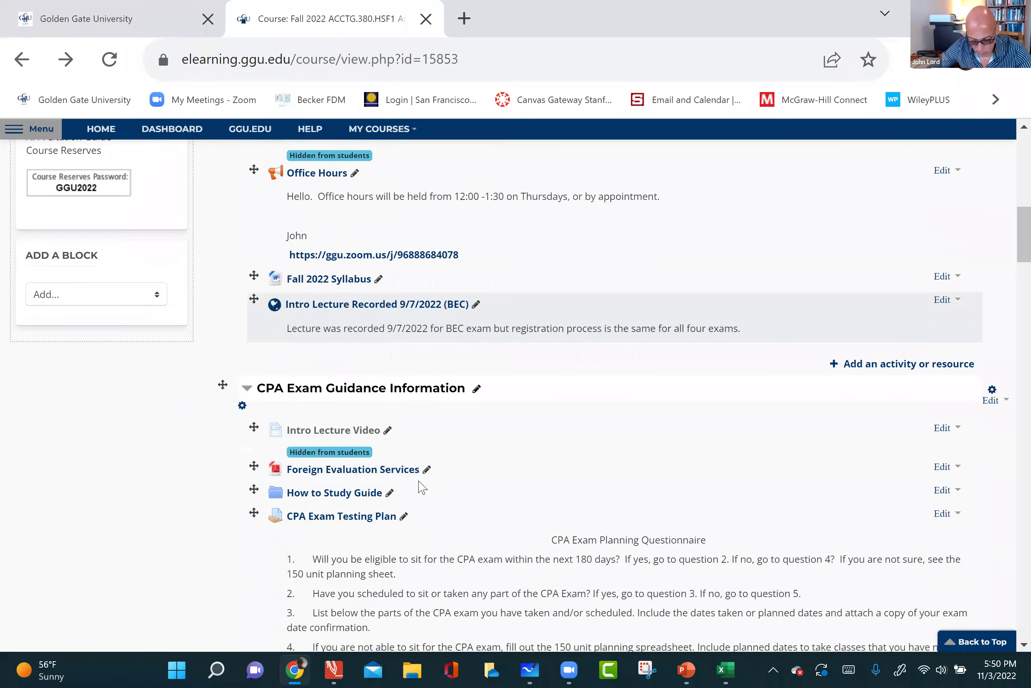
{"action": "scroll", "coordinate": [422, 487], "scroll_direction": "down", "scroll_amount": 20}
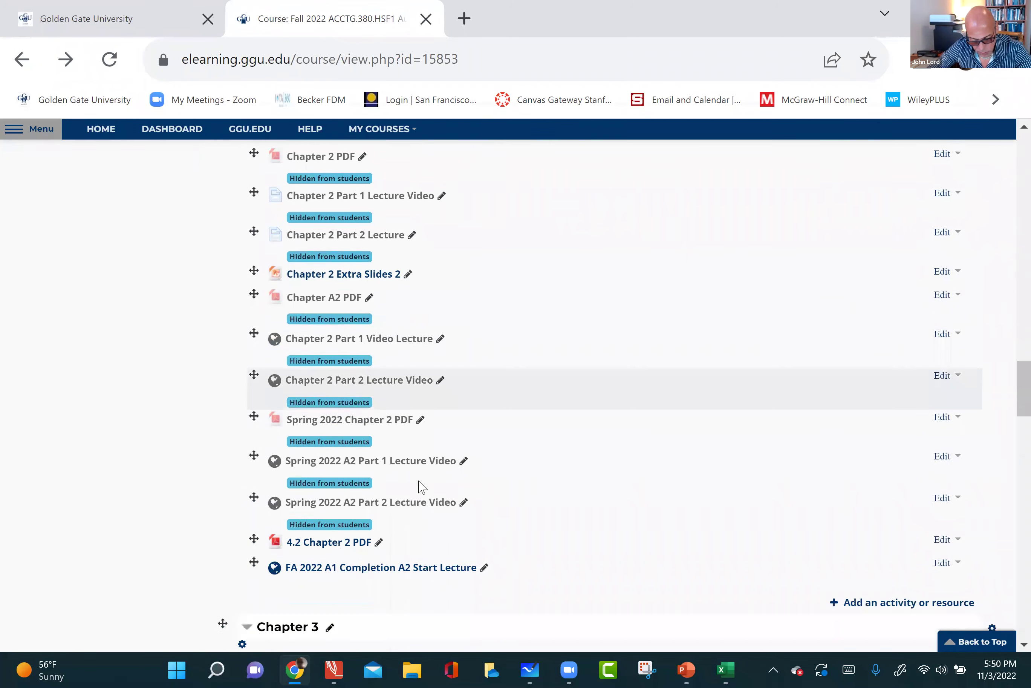
{"action": "scroll", "coordinate": [421, 488], "scroll_direction": "up", "scroll_amount": 2}
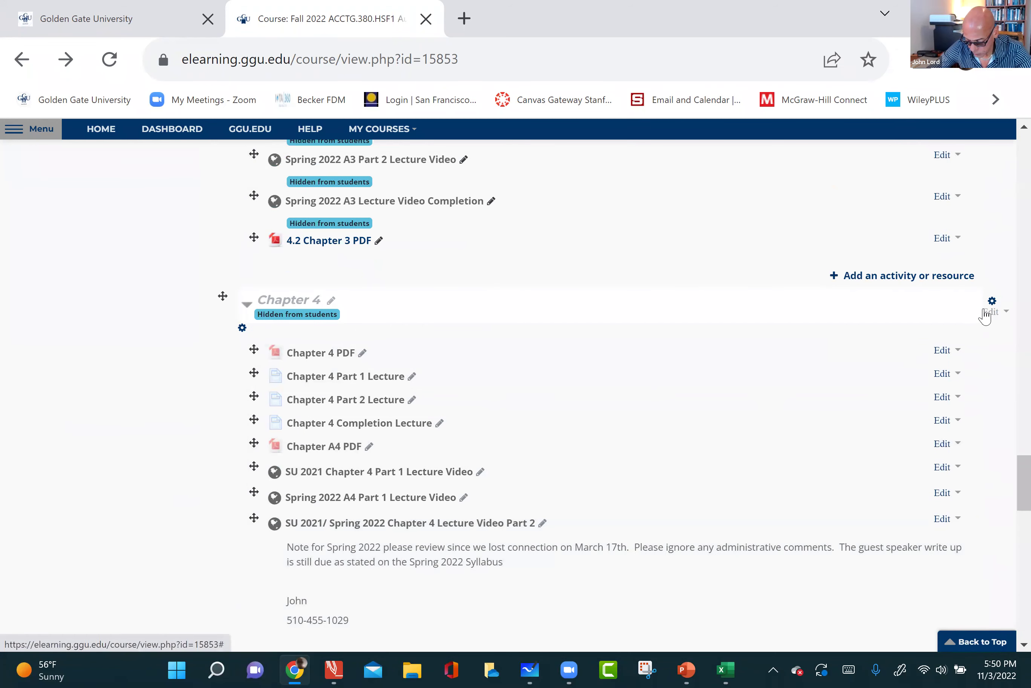
{"action": "left_click", "coordinate": [985, 312]}
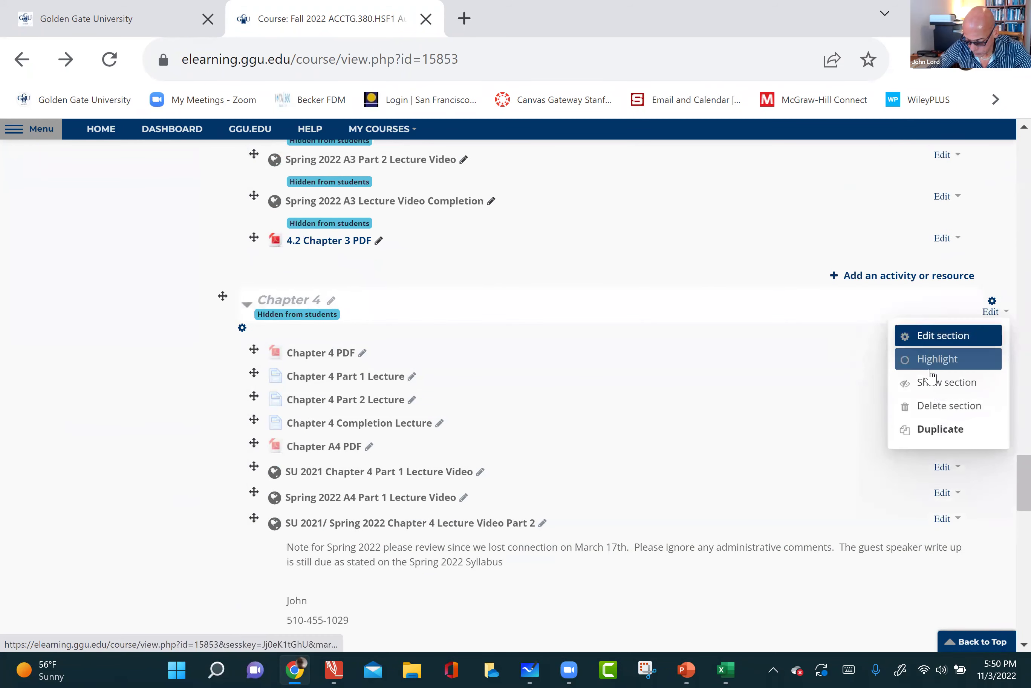
{"action": "left_click", "coordinate": [928, 381]}
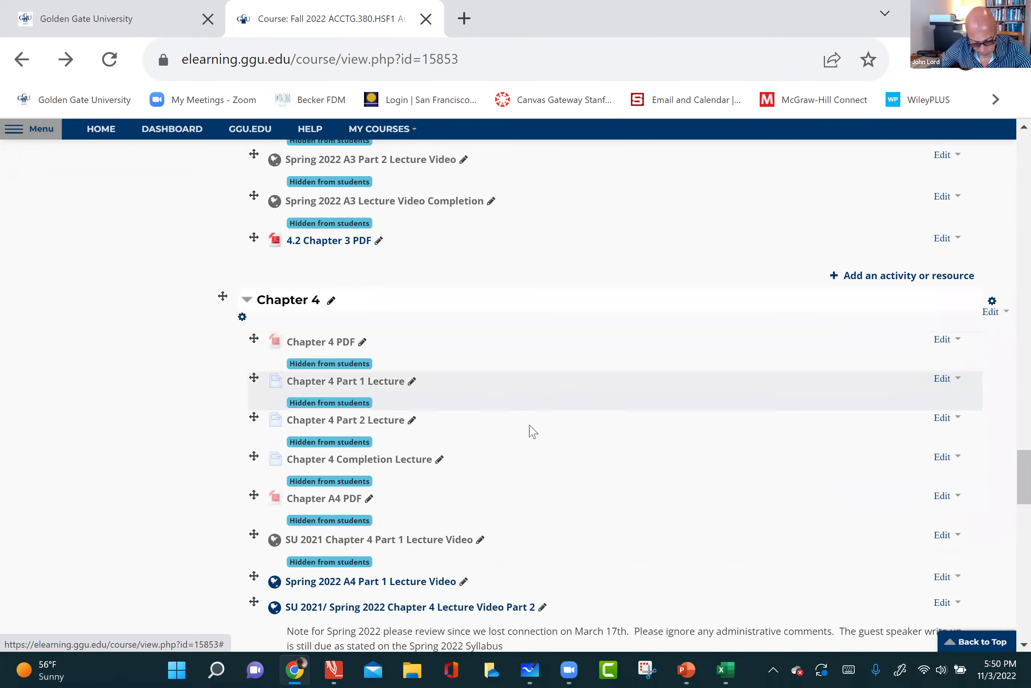
- Hide the Spring 2022 A4 Part 1 Lecture Video and the SU 2021/ Spring 2022 Chapter 4 Lecture Video Part 2 from students
{"action": "left_click", "coordinate": [946, 578]}
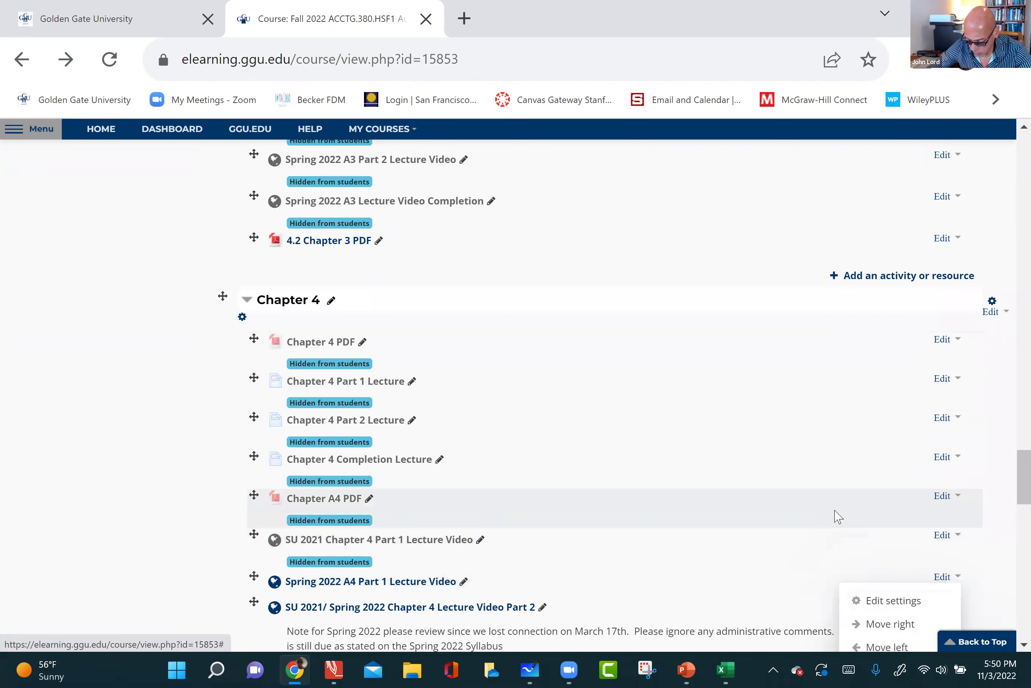
{"action": "scroll", "coordinate": [1010, 476], "scroll_direction": "down", "scroll_amount": 3}
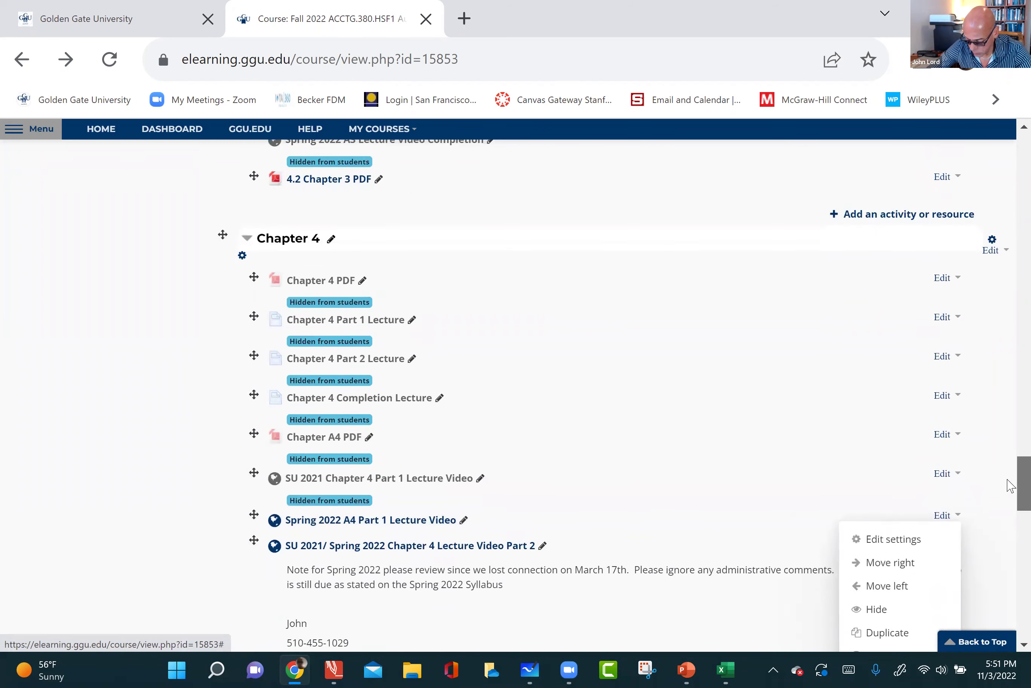
{"action": "left_click", "coordinate": [871, 542]}
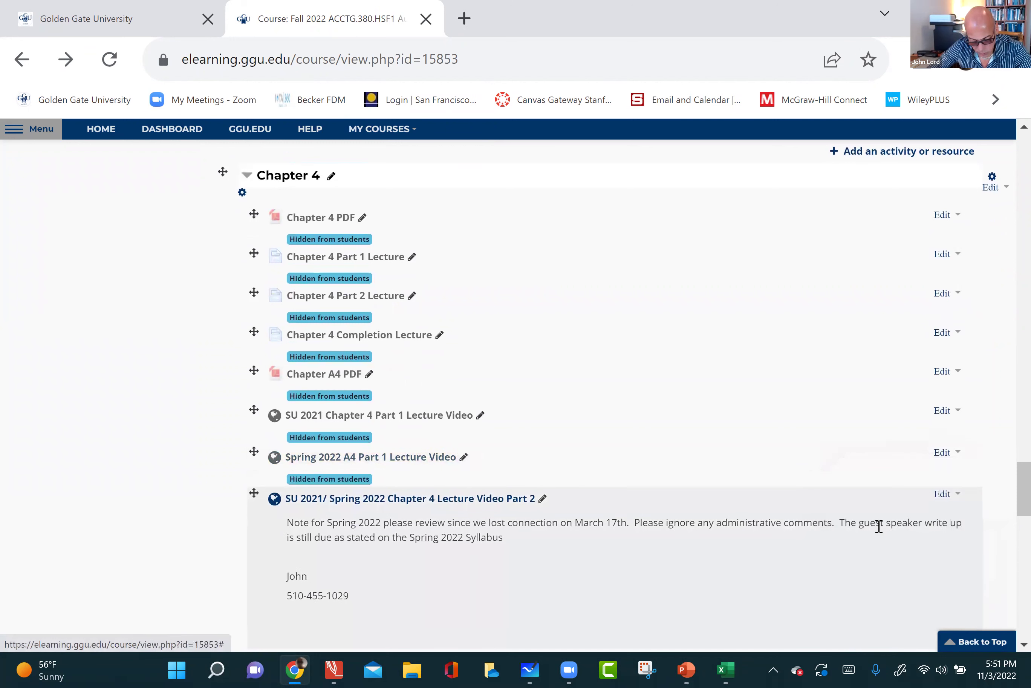
{"action": "left_click", "coordinate": [943, 494]}
{"action": "left_click", "coordinate": [876, 587]}
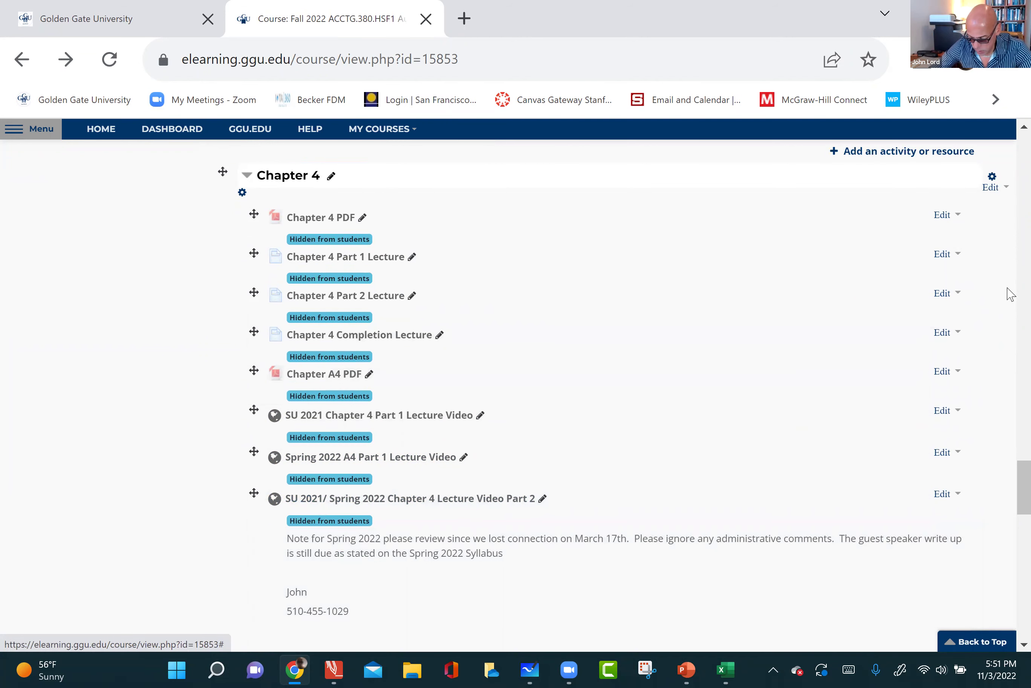
- Start adding a new File resource to the Chapter 4 section, ready for entering its name
{"action": "scroll", "coordinate": [855, 304], "scroll_direction": "up", "scroll_amount": 2}
{"action": "scroll", "coordinate": [854, 304], "scroll_direction": "down", "scroll_amount": 4}
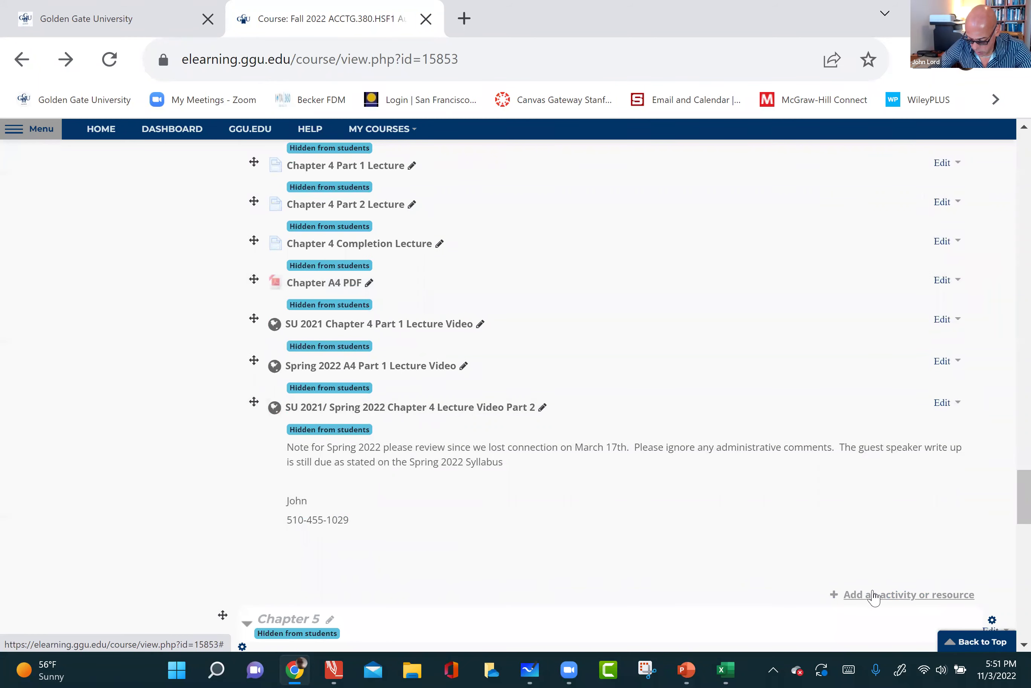
{"action": "left_click", "coordinate": [872, 594]}
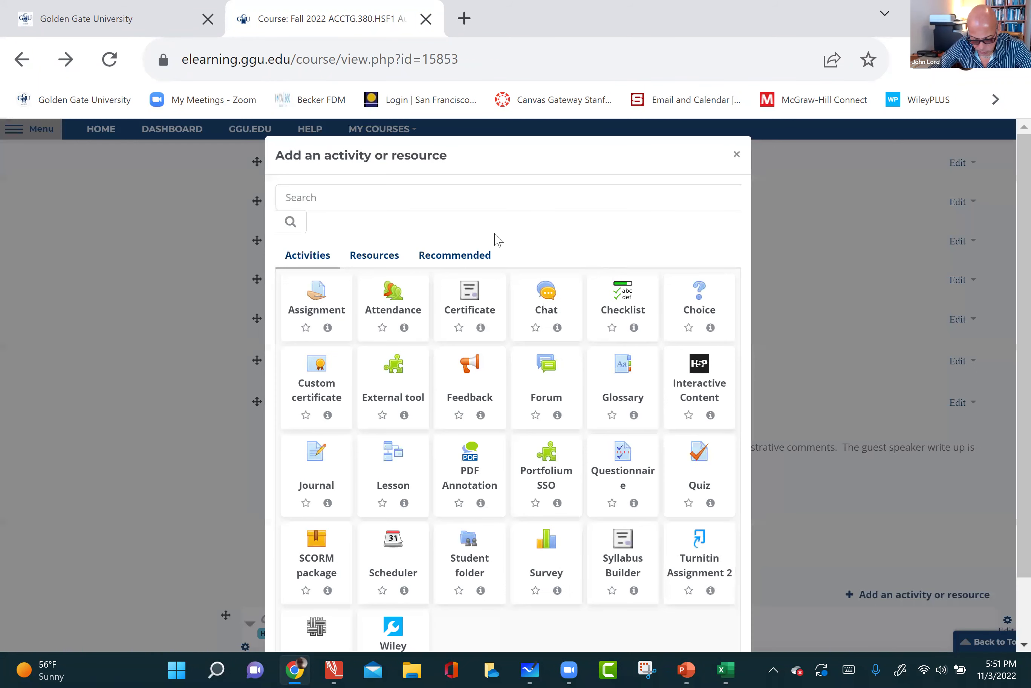
{"action": "left_click", "coordinate": [365, 257]}
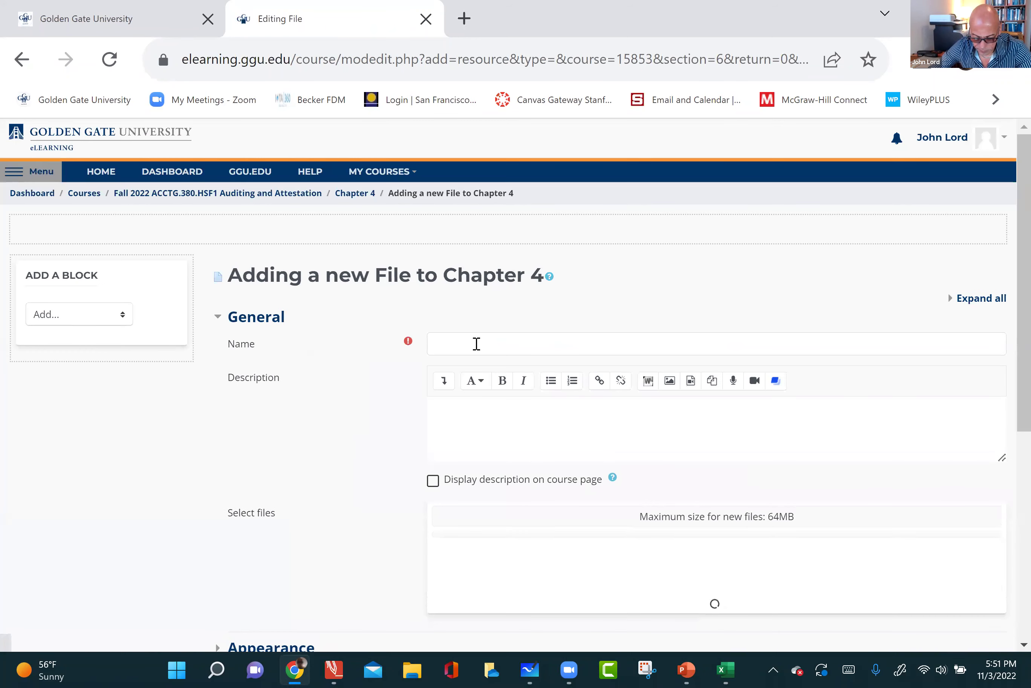
{"action": "left_click", "coordinate": [475, 342]}
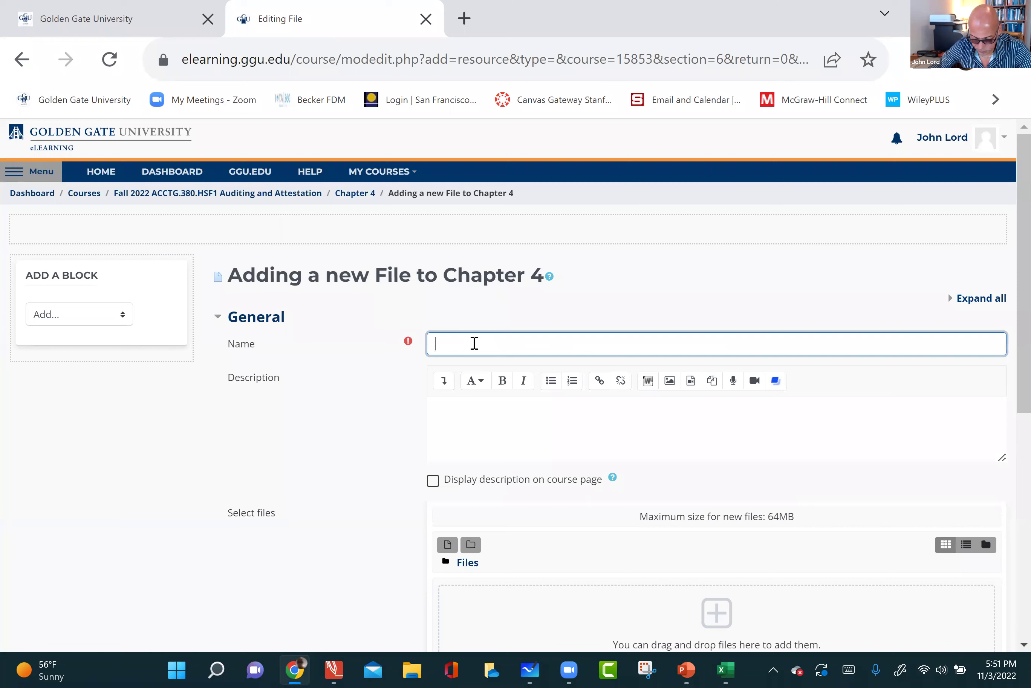
{"action": "right_click", "coordinate": [473, 343]}
{"action": "left_click", "coordinate": [473, 343]}
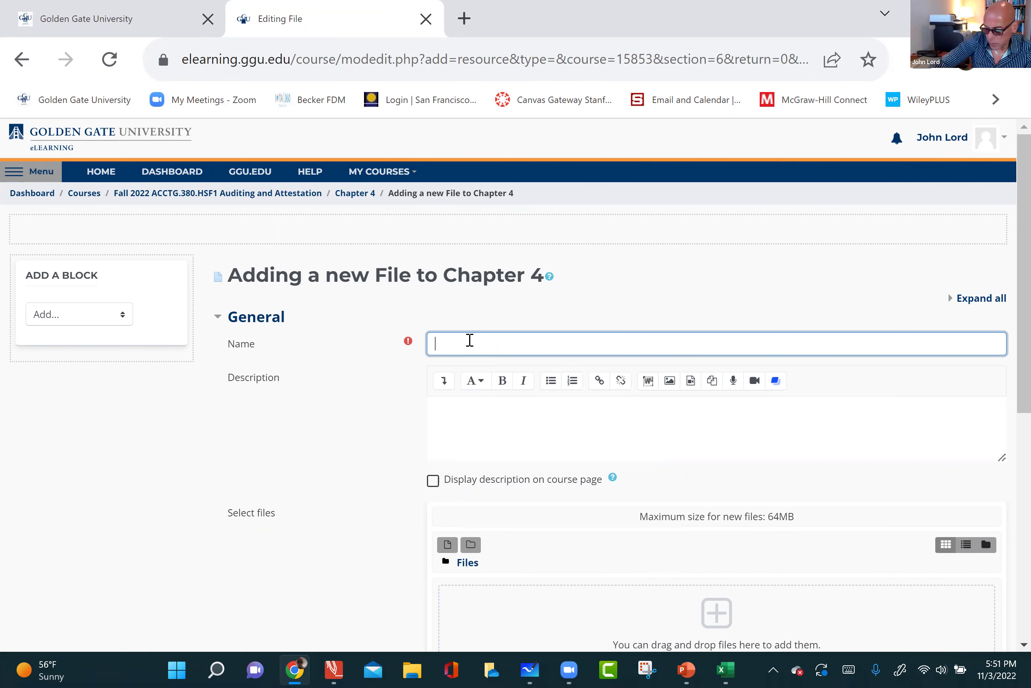
{"action": "scroll", "coordinate": [467, 340], "scroll_direction": "down", "scroll_amount": 5}
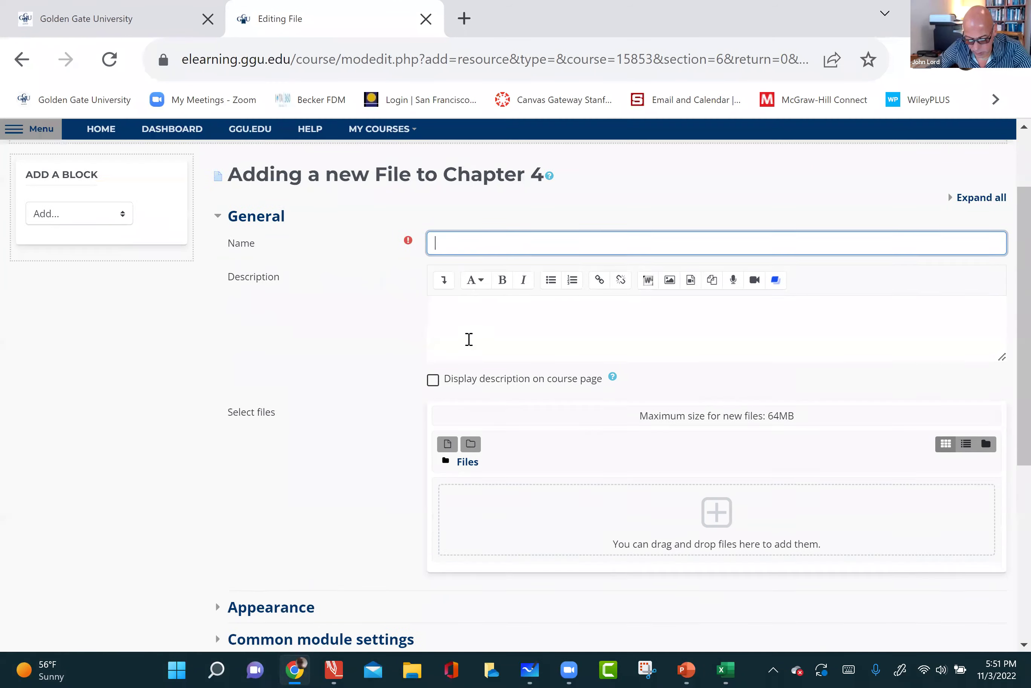
{"action": "scroll", "coordinate": [470, 346], "scroll_direction": "up", "scroll_amount": 5}
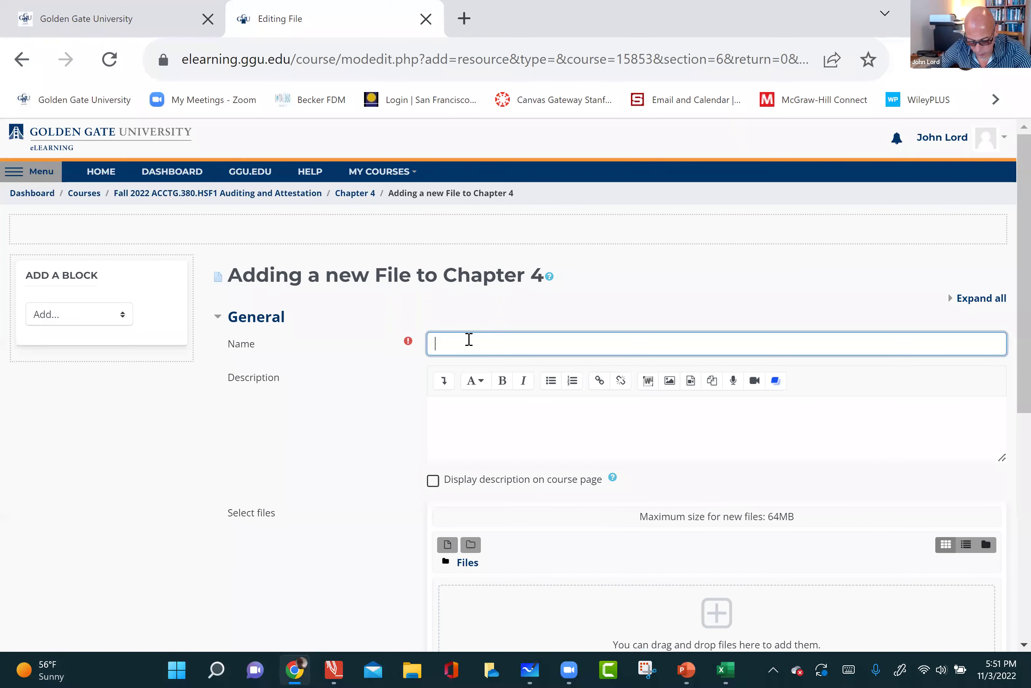
{"action": "scroll", "coordinate": [469, 340], "scroll_direction": "down", "scroll_amount": 2}
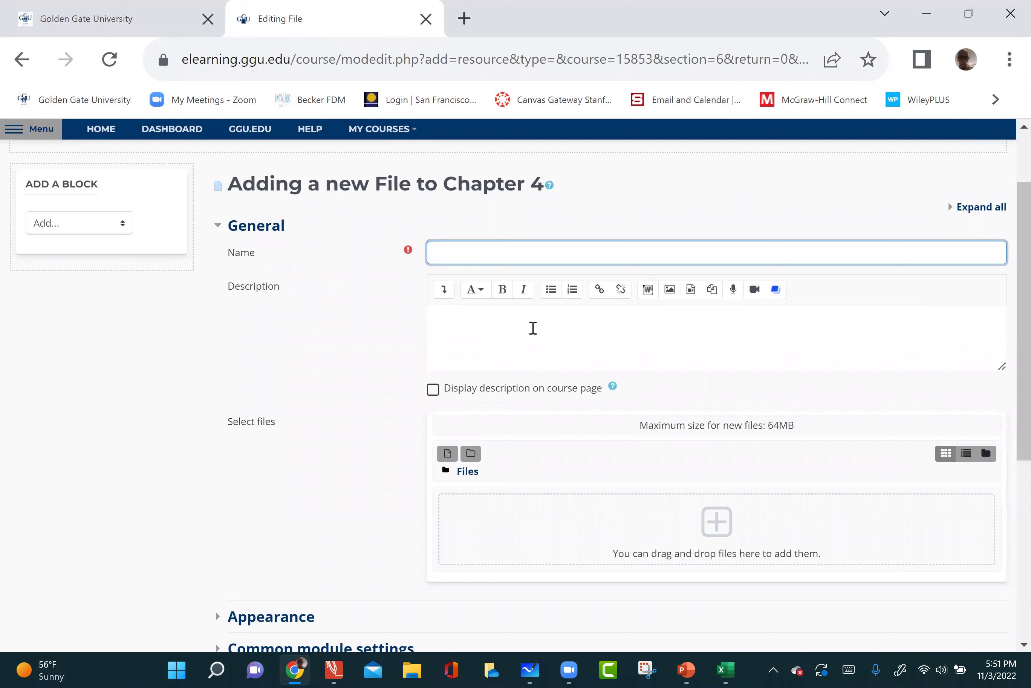
{"action": "scroll", "coordinate": [533, 328], "scroll_direction": "up", "scroll_amount": 2}
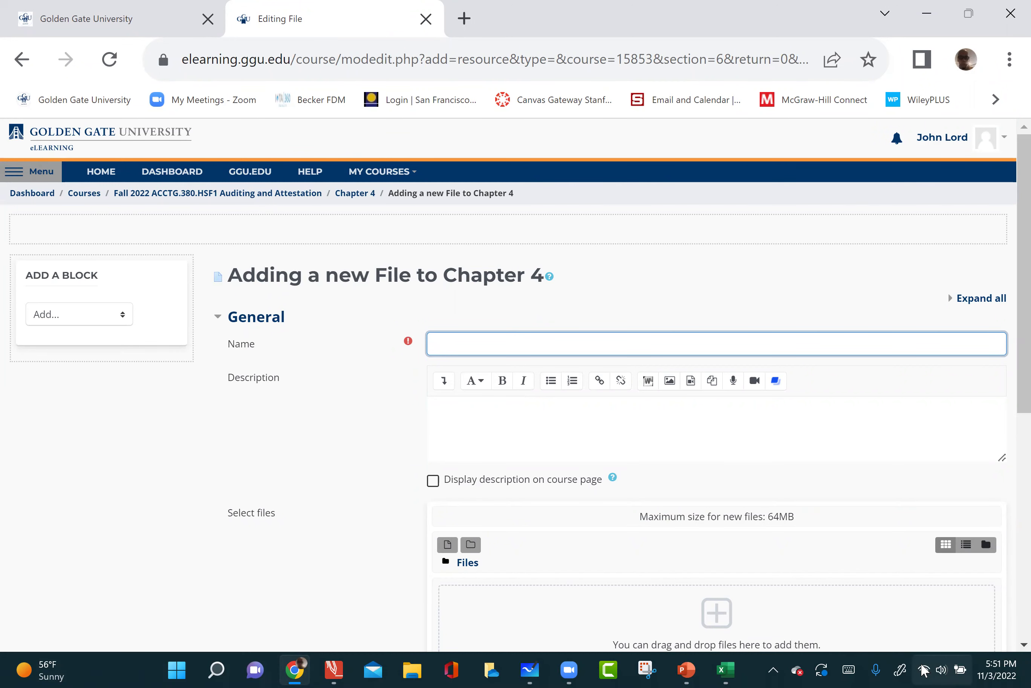
- Name the new File resource "Chapter 4 pdf" using the on-screen keyboard
{"action": "left_click", "coordinate": [848, 669]}
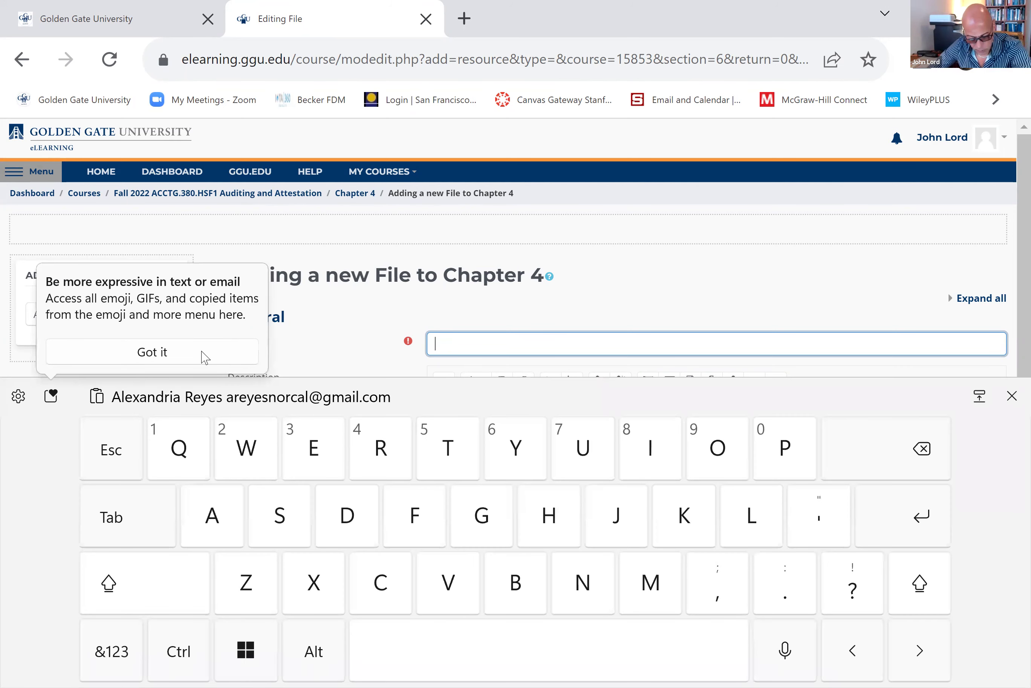
{"action": "left_click", "coordinate": [401, 556]}
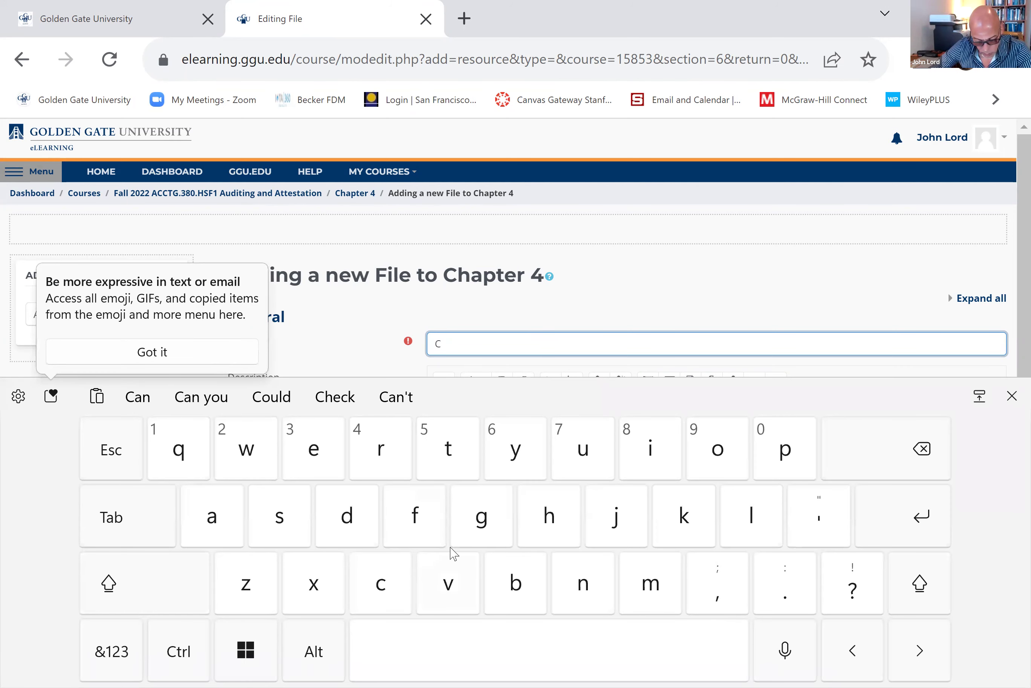
{"action": "left_click", "coordinate": [538, 530]}
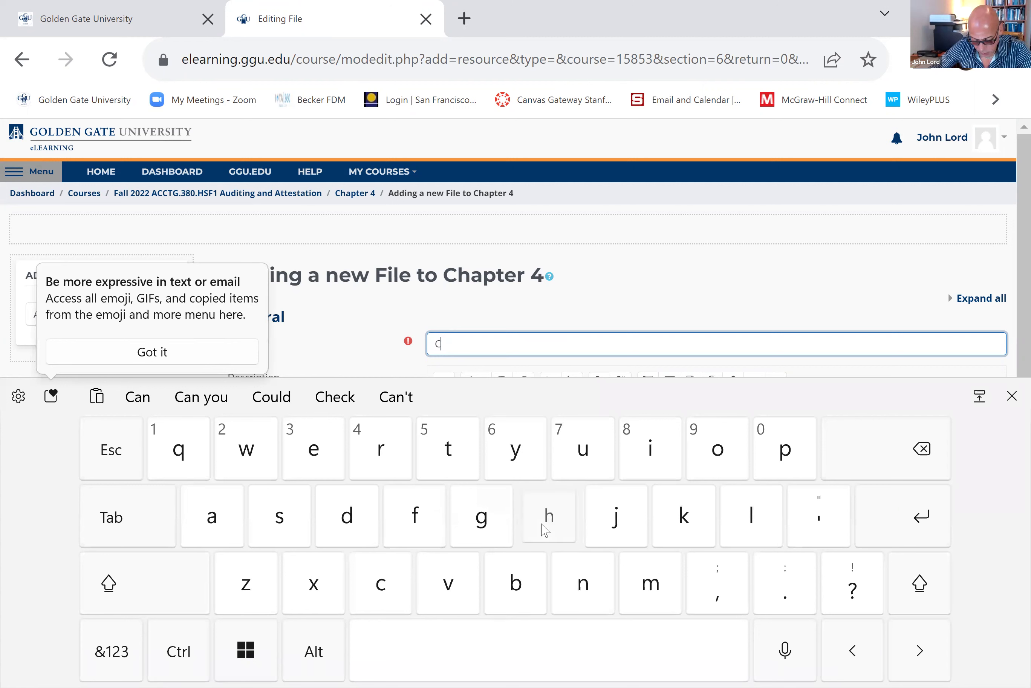
{"action": "left_click", "coordinate": [207, 537]}
{"action": "left_click", "coordinate": [785, 461]}
{"action": "left_click", "coordinate": [427, 461]}
{"action": "left_click", "coordinate": [316, 454]}
{"action": "left_click", "coordinate": [375, 461]}
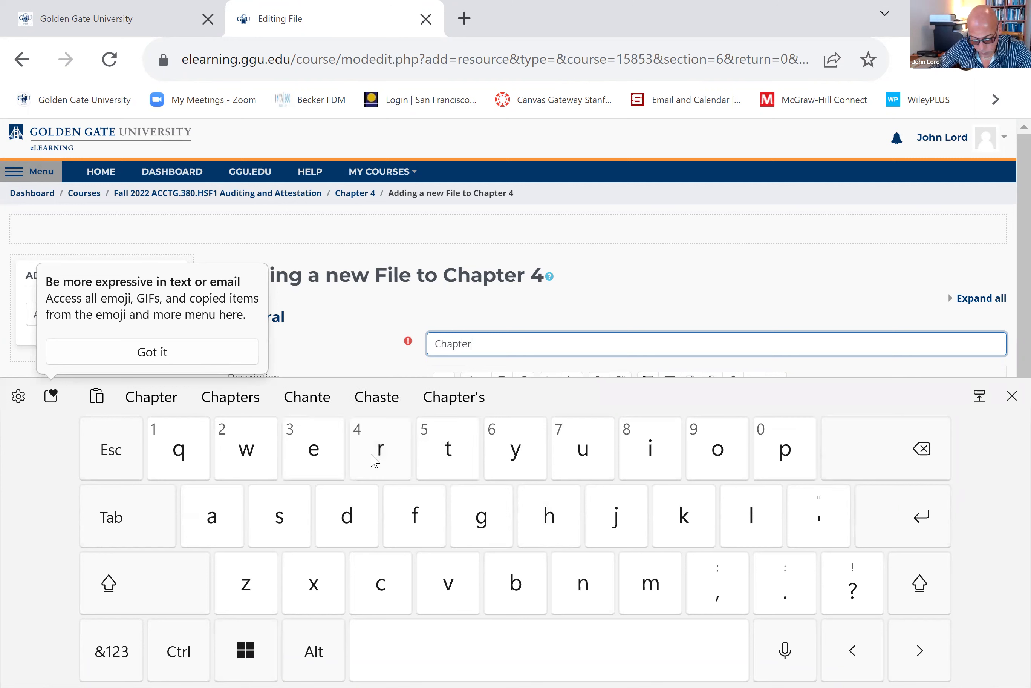
{"action": "left_click", "coordinate": [393, 664]}
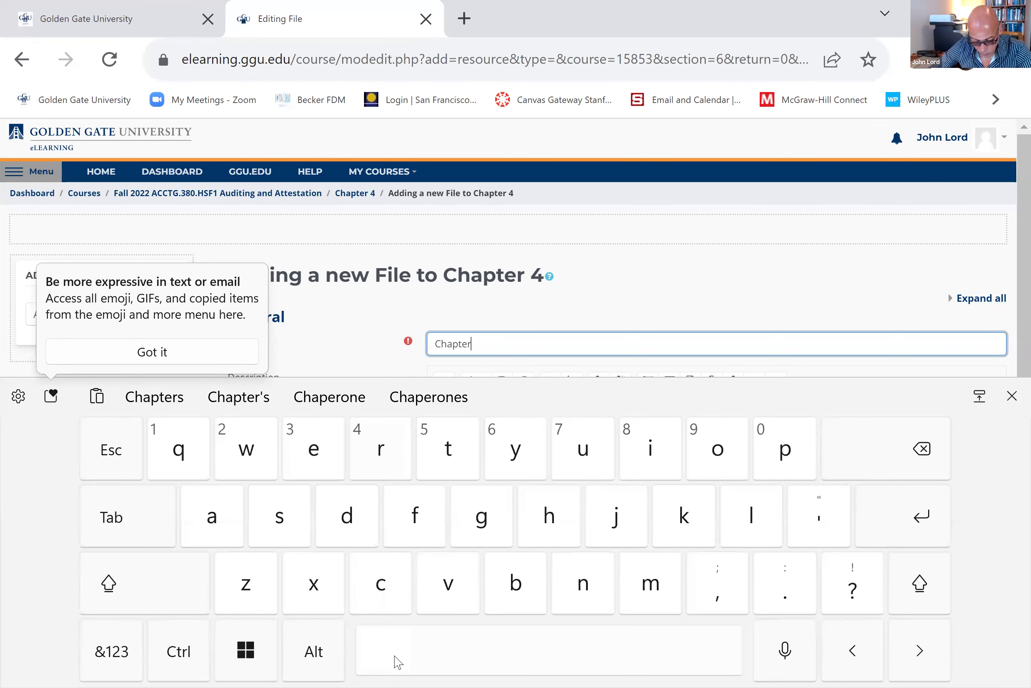
{"action": "left_click", "coordinate": [120, 648]}
{"action": "left_click", "coordinate": [391, 439]}
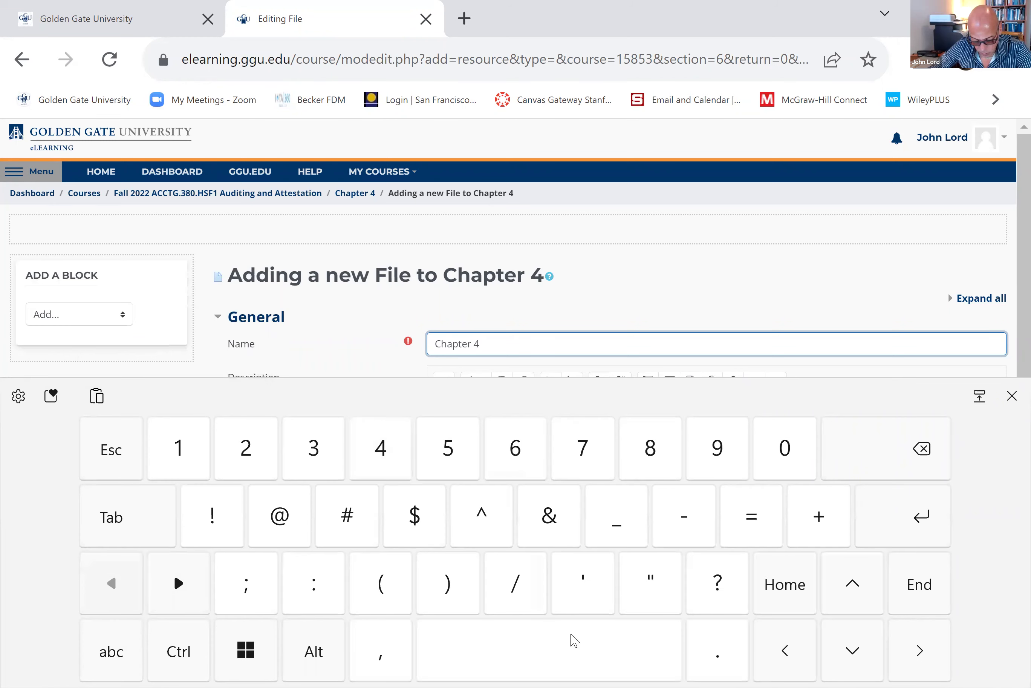
{"action": "left_click", "coordinate": [587, 667]}
{"action": "left_click", "coordinate": [794, 464]}
{"action": "left_click", "coordinate": [348, 514]}
{"action": "left_click", "coordinate": [415, 516]}
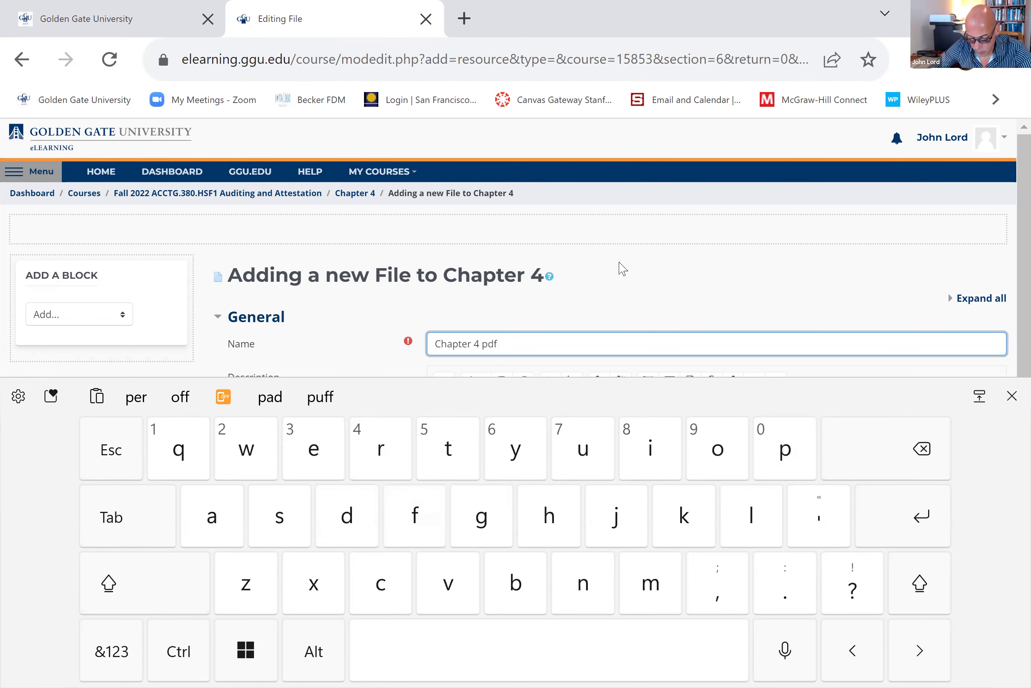
{"action": "left_click", "coordinate": [1011, 396]}
- Start uploading a file from the computer to the resource and browse to the AUD Class folder
{"action": "scroll", "coordinate": [711, 444], "scroll_direction": "down", "scroll_amount": 2}
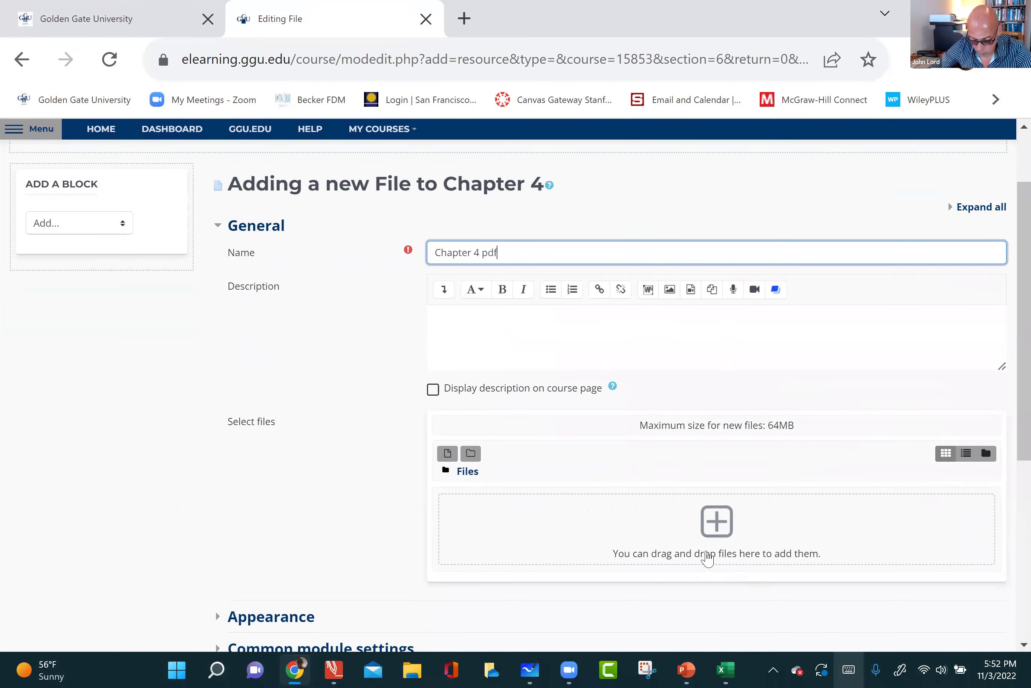
{"action": "left_click", "coordinate": [715, 530]}
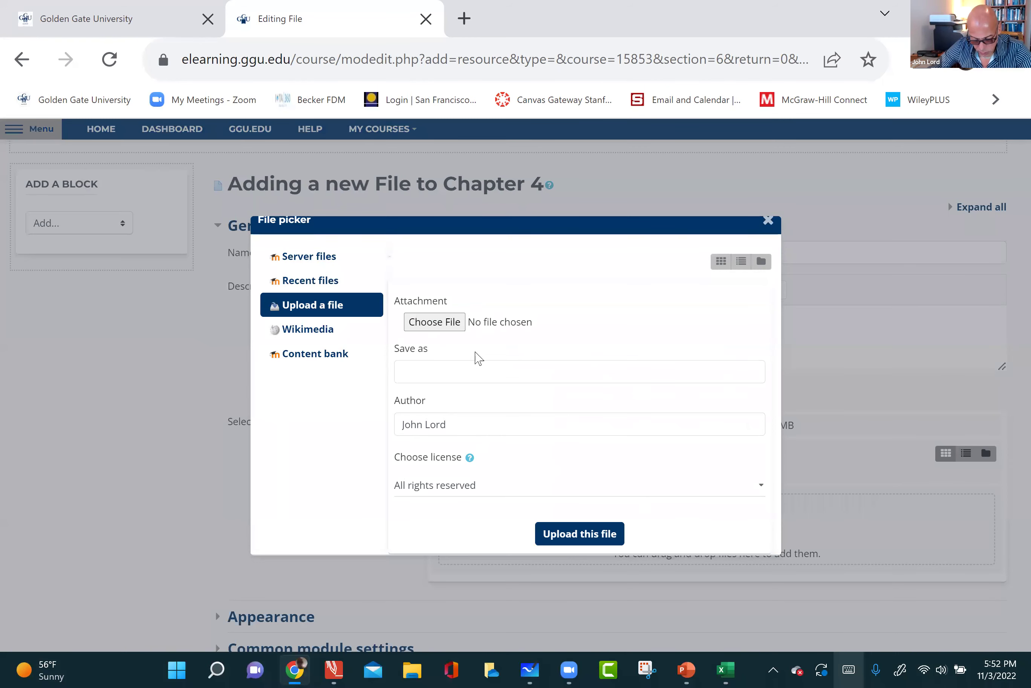
{"action": "left_click", "coordinate": [430, 324]}
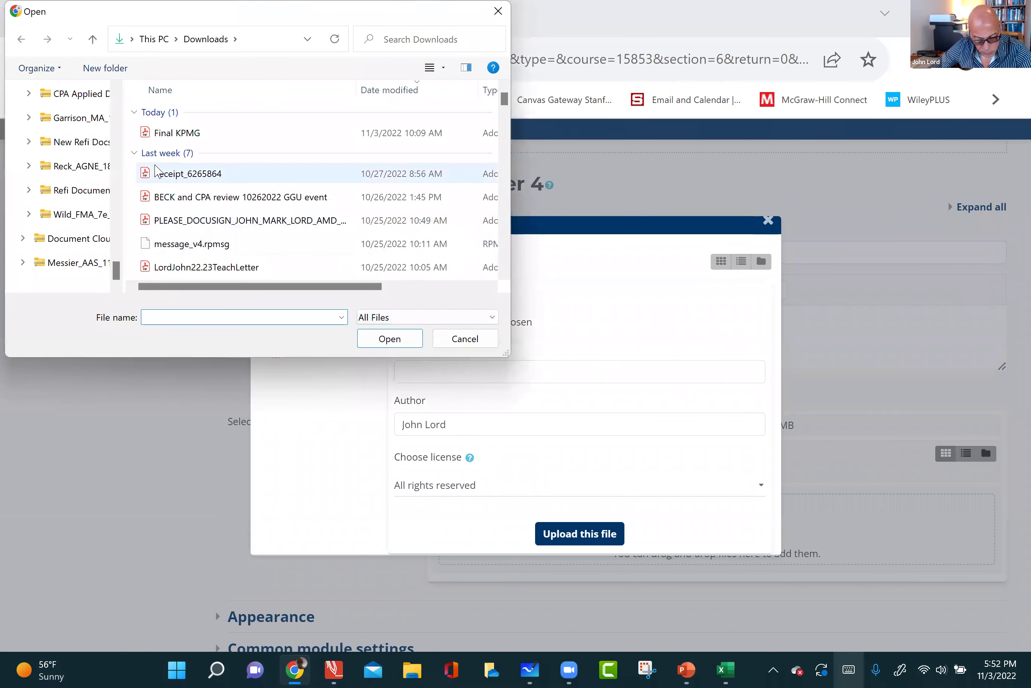
{"action": "scroll", "coordinate": [116, 249], "scroll_direction": "up", "scroll_amount": 2}
{"action": "left_click_drag", "start_coordinate": [116, 249], "coordinate": [118, 168]}
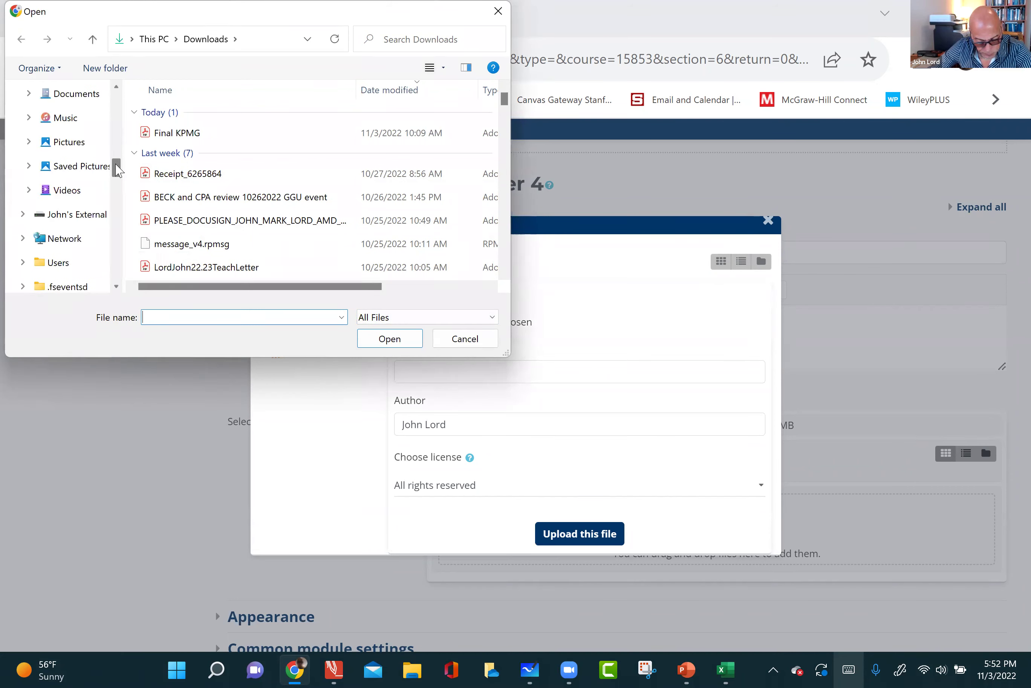
{"action": "scroll", "coordinate": [119, 160], "scroll_direction": "up", "scroll_amount": 8}
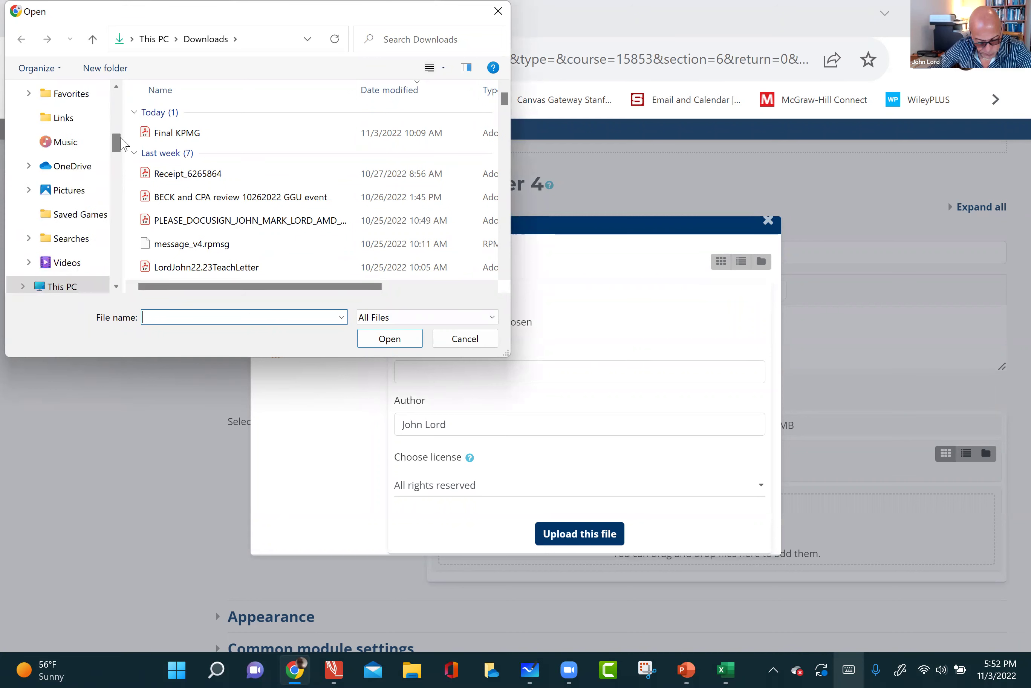
{"action": "scroll", "coordinate": [127, 138], "scroll_direction": "up", "scroll_amount": 3}
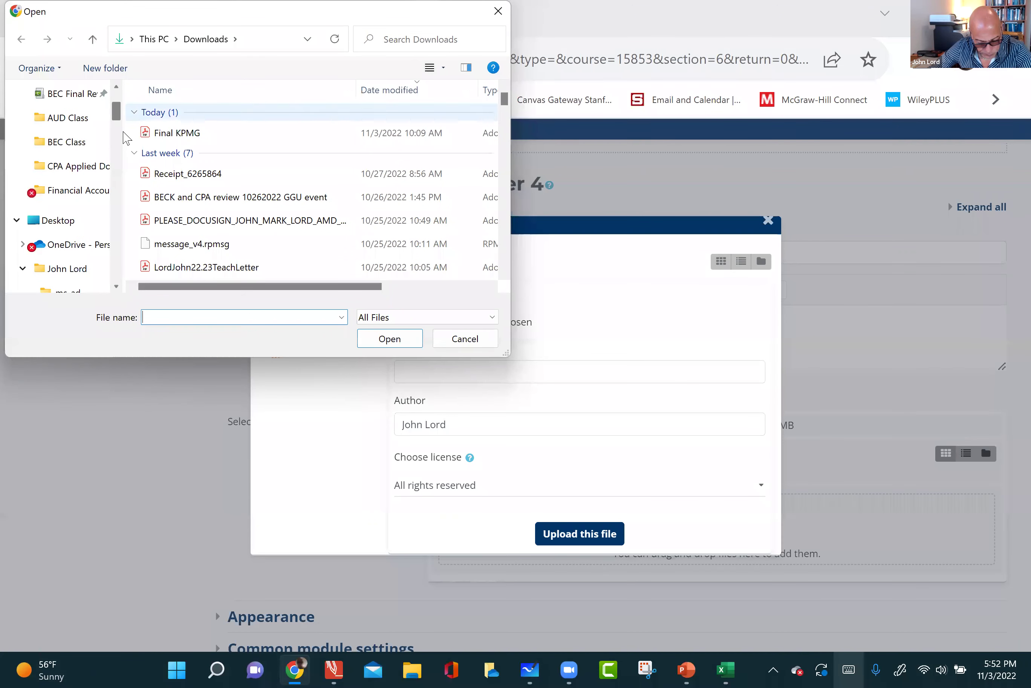
{"action": "left_click", "coordinate": [47, 118]}
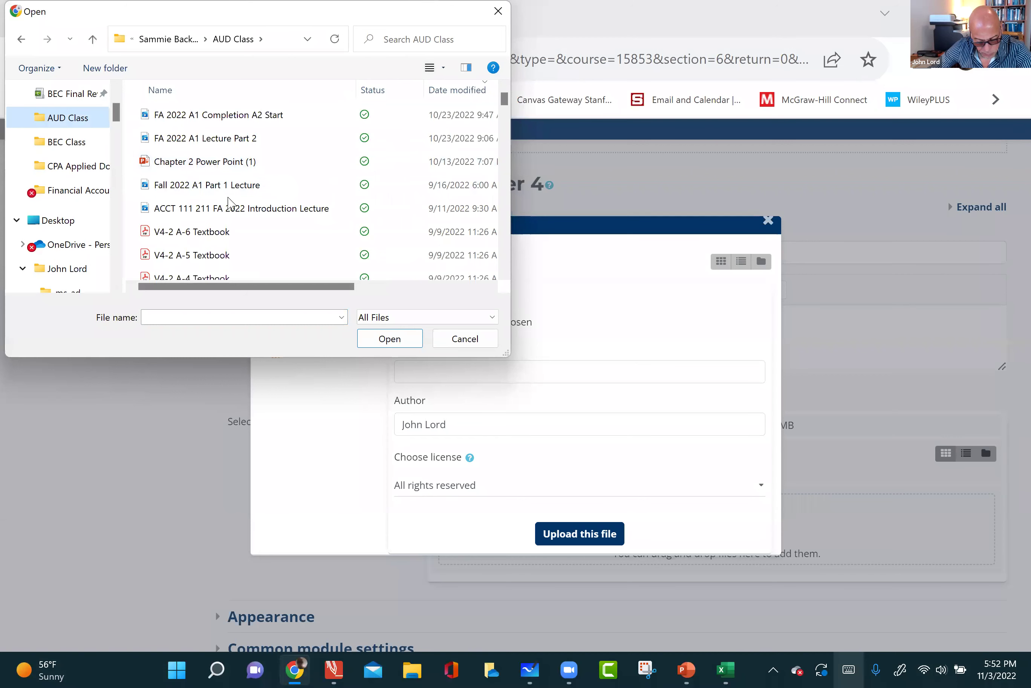
- Upload the V4-2 A-4 Textbook PDF from the AUD Class folder, then save the resource and return to the course
{"action": "scroll", "coordinate": [229, 203], "scroll_direction": "down", "scroll_amount": 1}
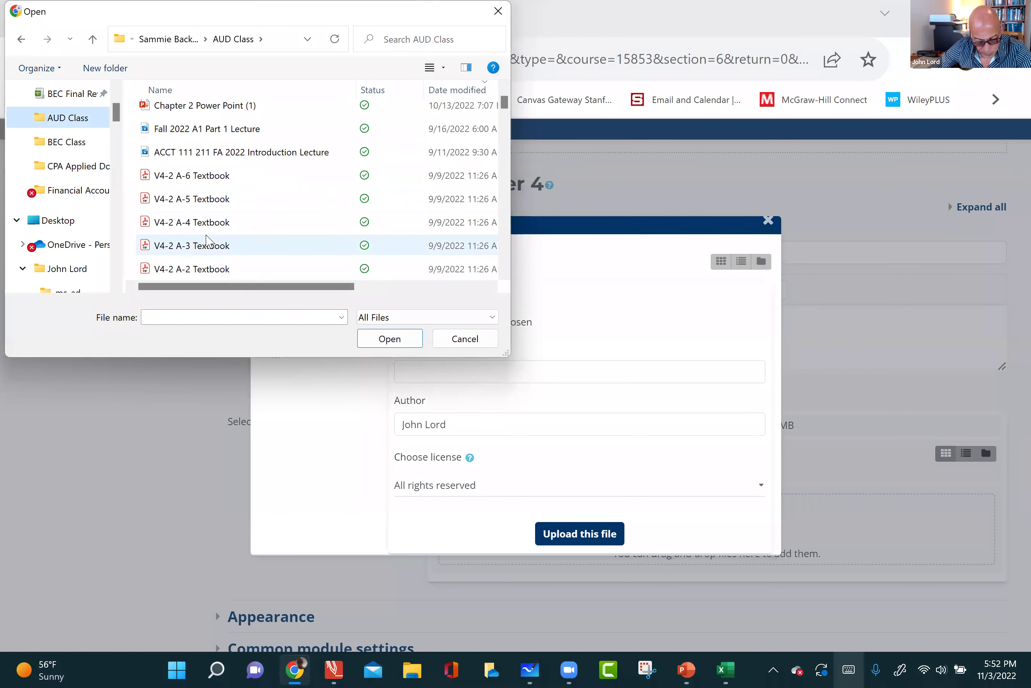
{"action": "double_click", "coordinate": [209, 223]}
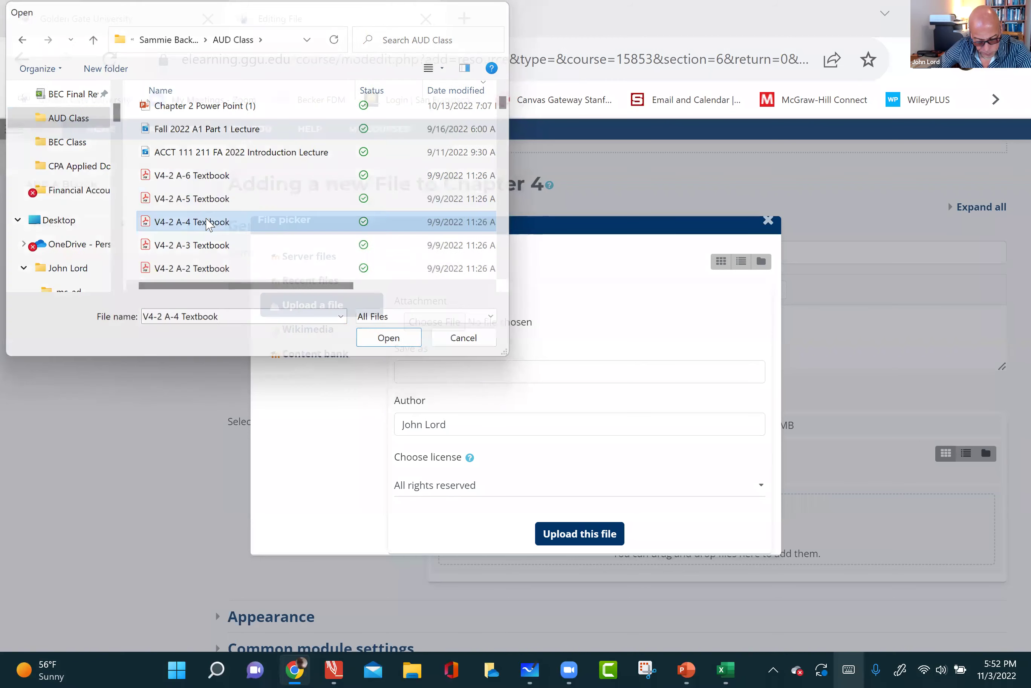
{"action": "left_click", "coordinate": [567, 541]}
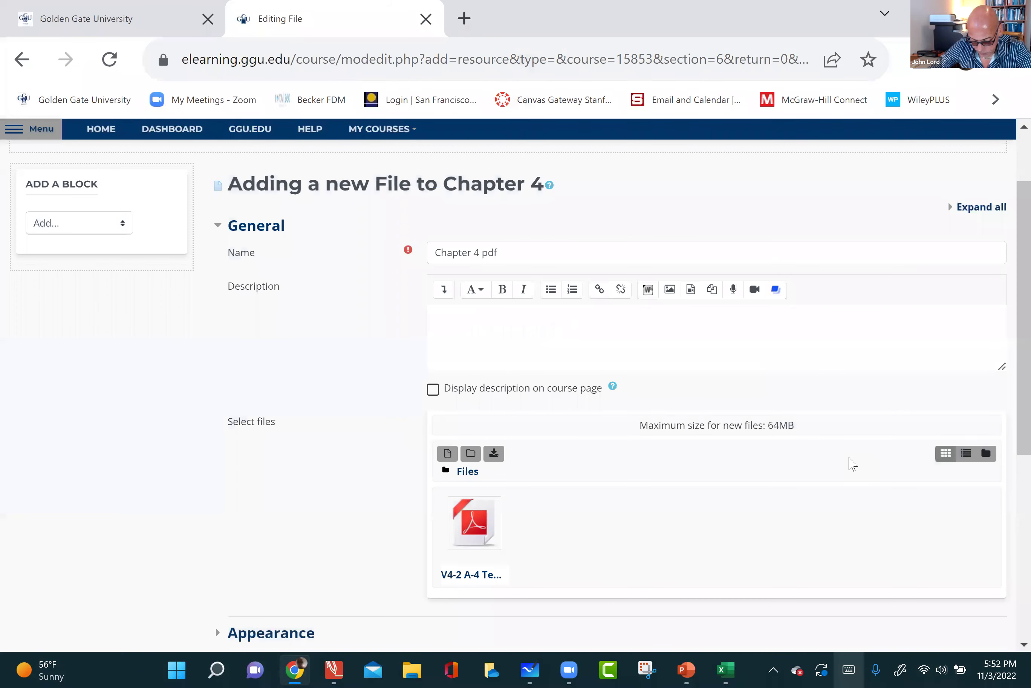
{"action": "scroll", "coordinate": [853, 463], "scroll_direction": "down", "scroll_amount": 8}
{"action": "left_click", "coordinate": [538, 445]}
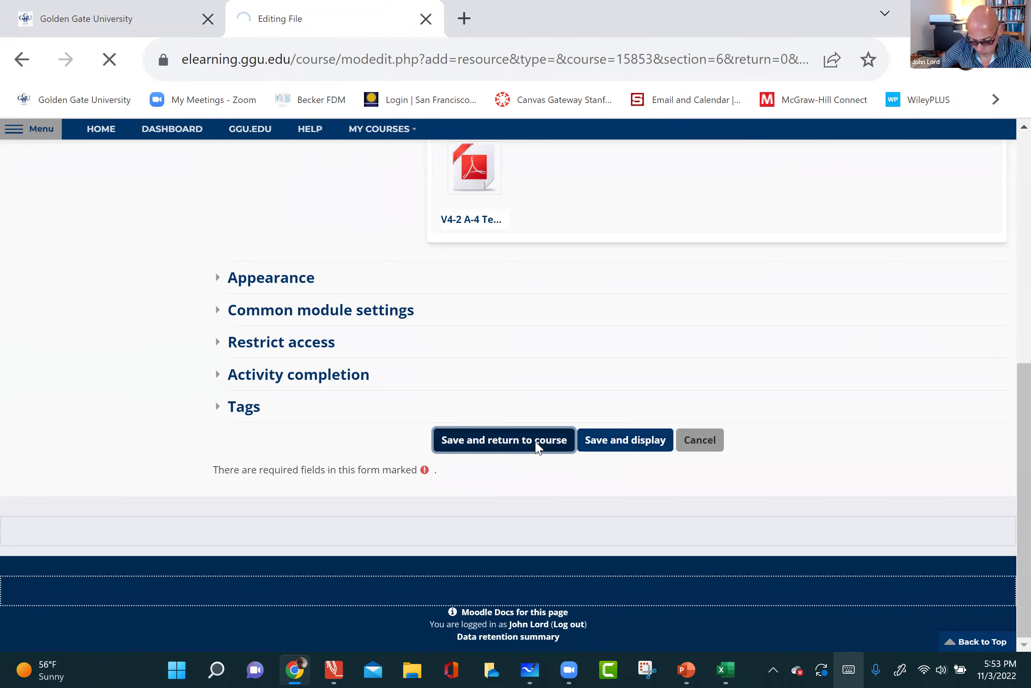